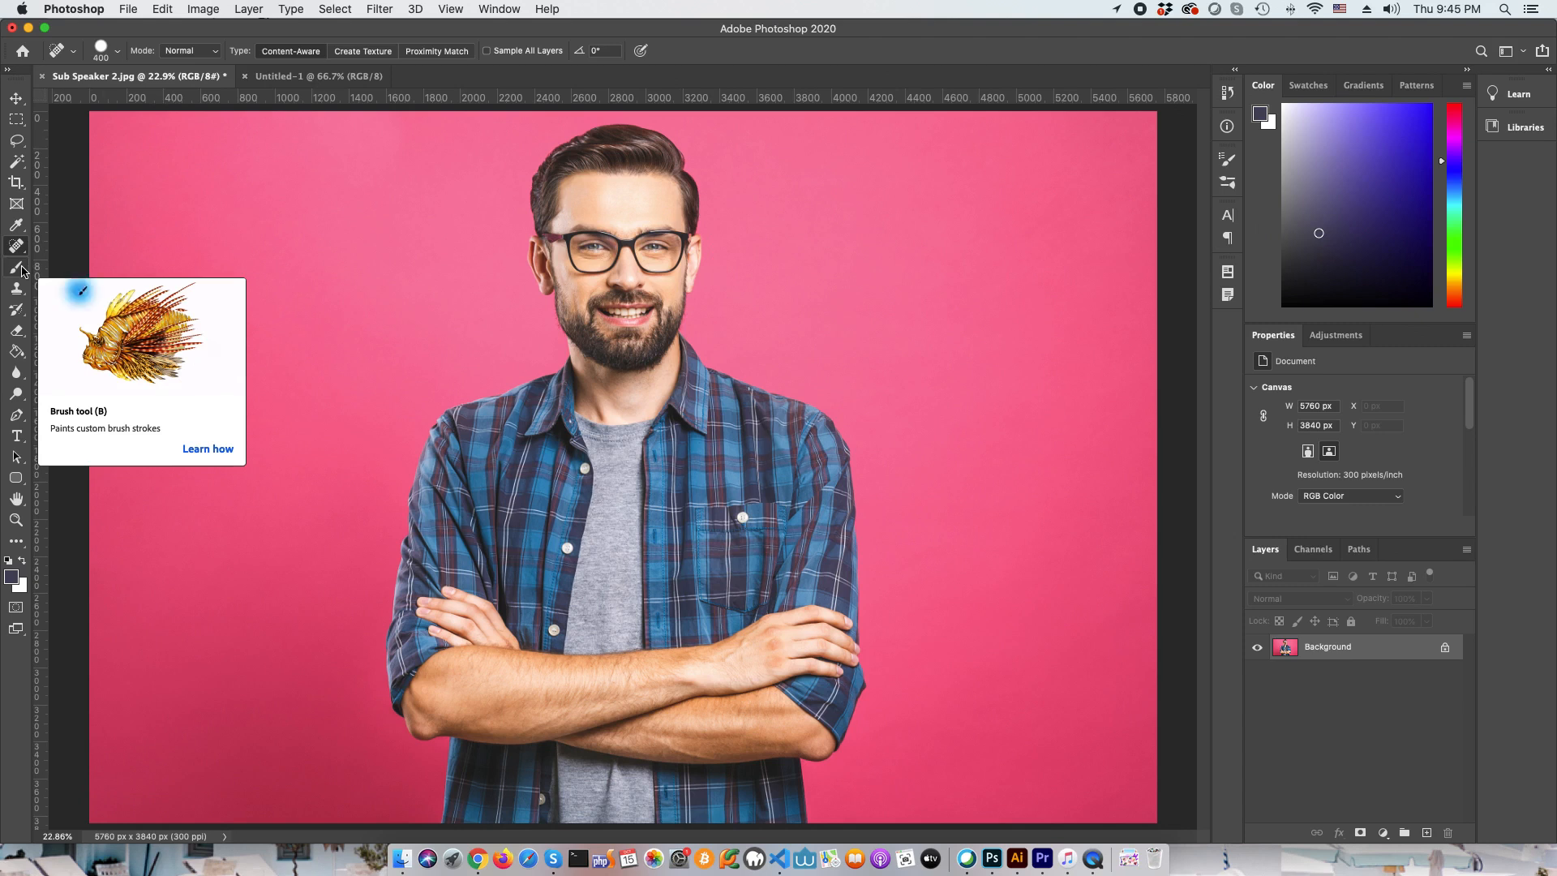
# Sample a blue from the plaid shirt's chest area as the foreground colour.
pyautogui.click(22, 269)
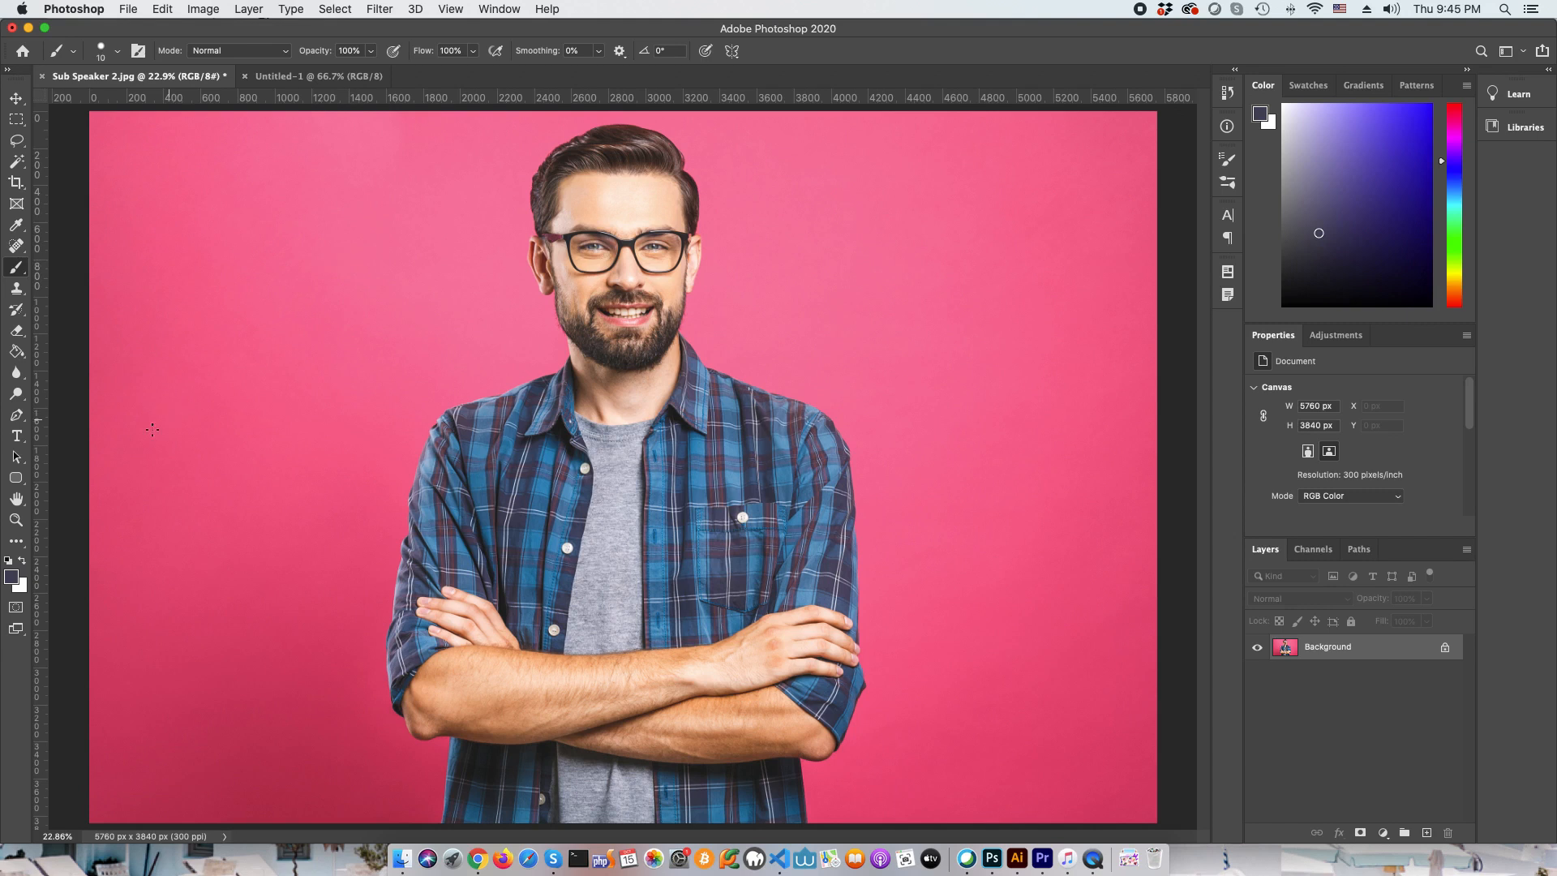
pyautogui.press('i')
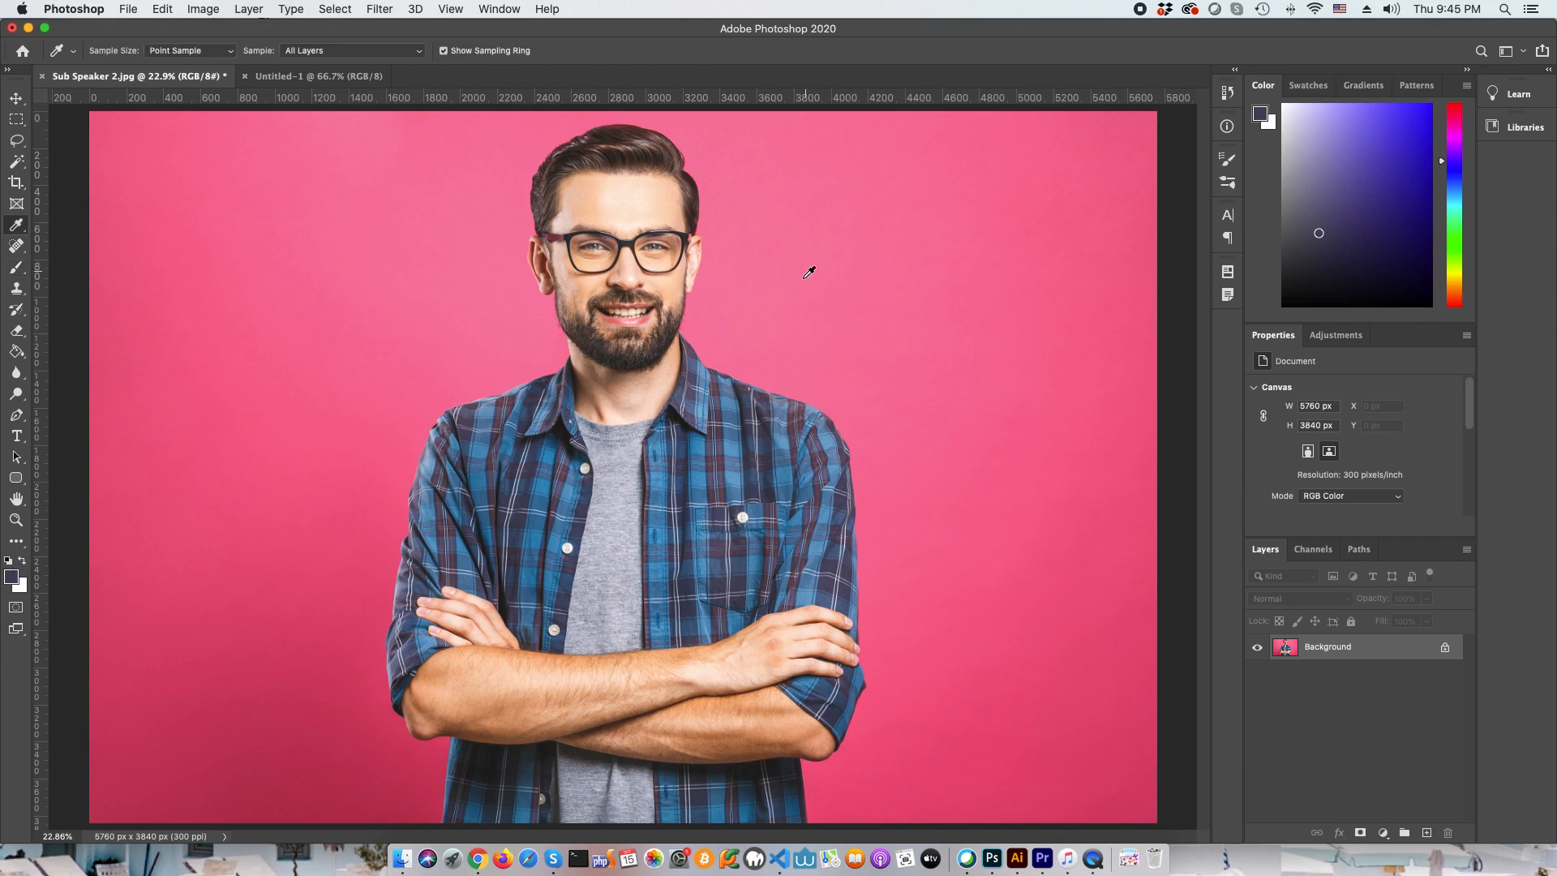
pyautogui.click(764, 555)
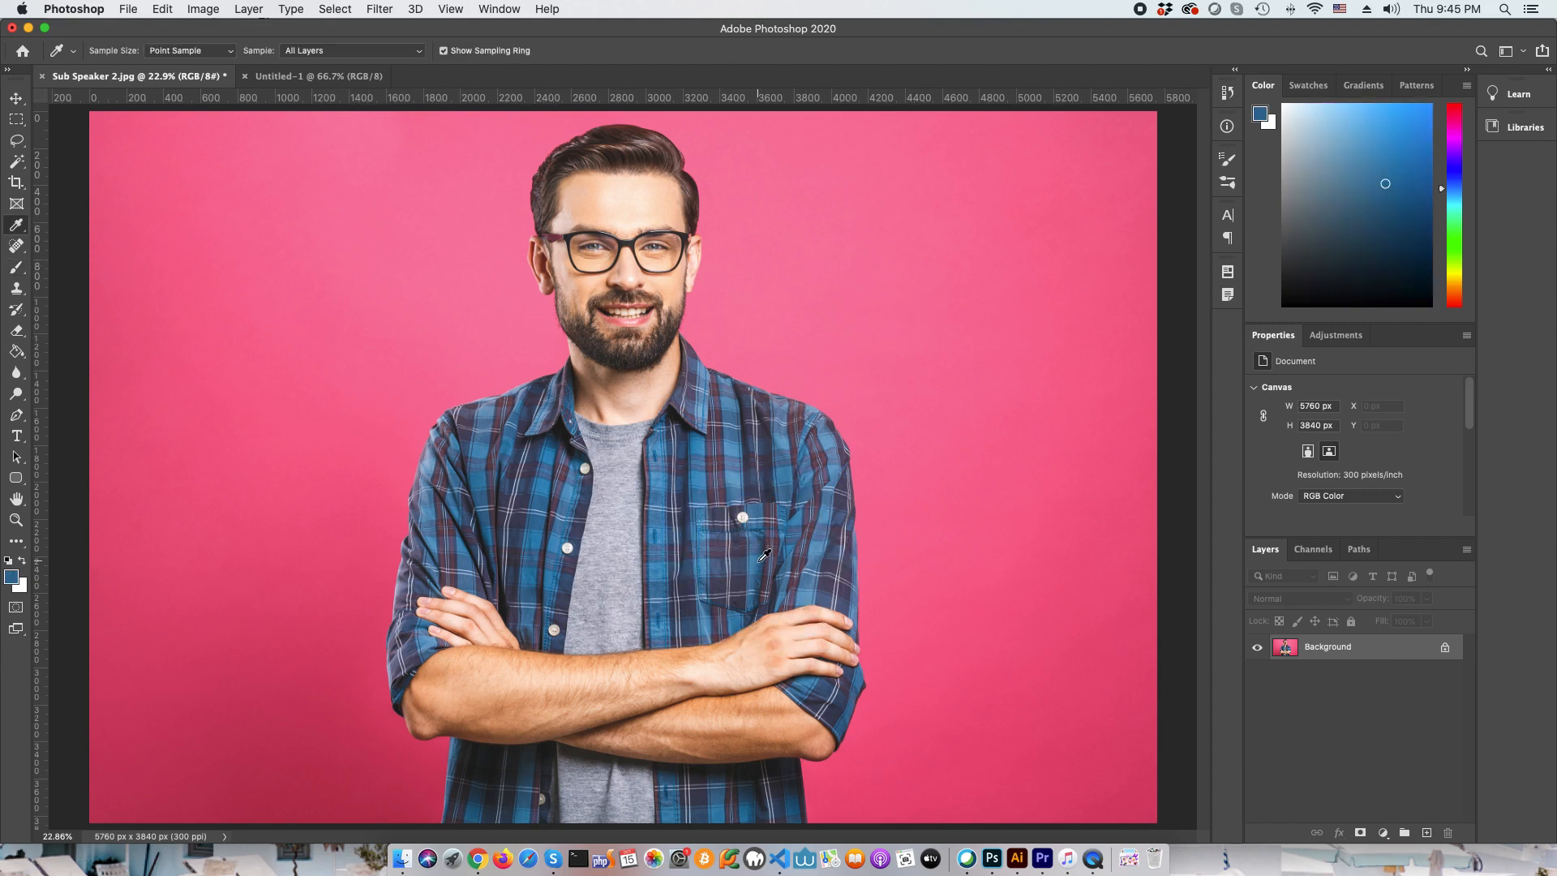
# Set the Brush tool's size to 60 px and paint freehand blue strokes on the pink background beside the man.
pyautogui.click(19, 269)
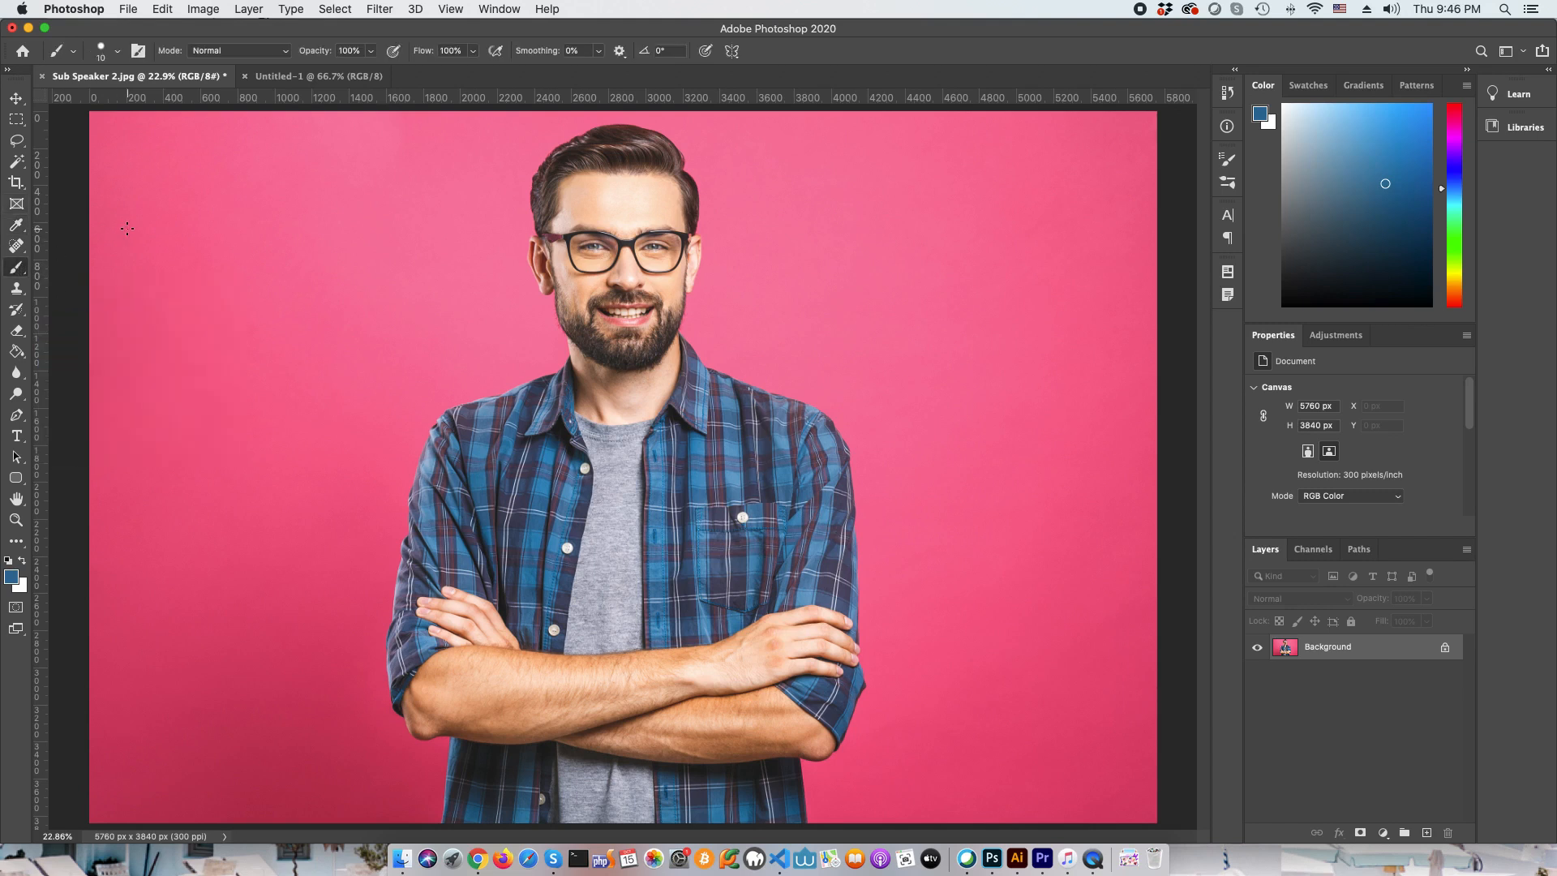
pyautogui.click(119, 53)
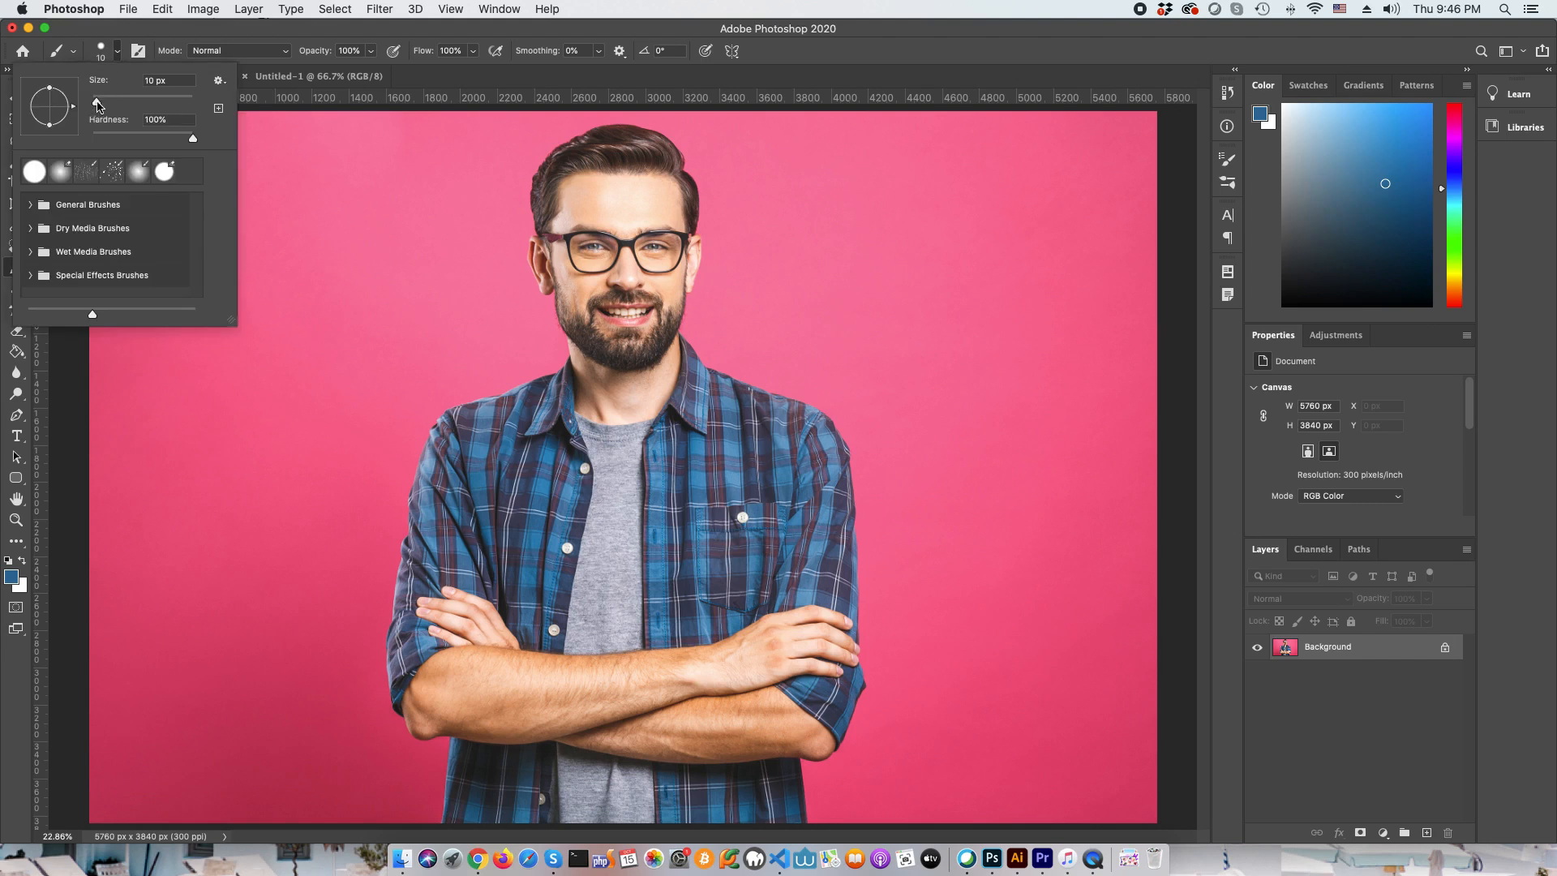
pyautogui.moveTo(97, 103); pyautogui.dragTo(216, 107)
pyautogui.moveTo(112, 103); pyautogui.dragTo(100, 102)
pyautogui.moveTo(91, 103)
pyautogui.mouseDown()
pyautogui.moveTo(155, 102)
pyautogui.moveTo(122, 101)
pyautogui.mouseUp()
pyautogui.click(384, 281)
pyautogui.moveTo(370, 280); pyautogui.dragTo(358, 329)
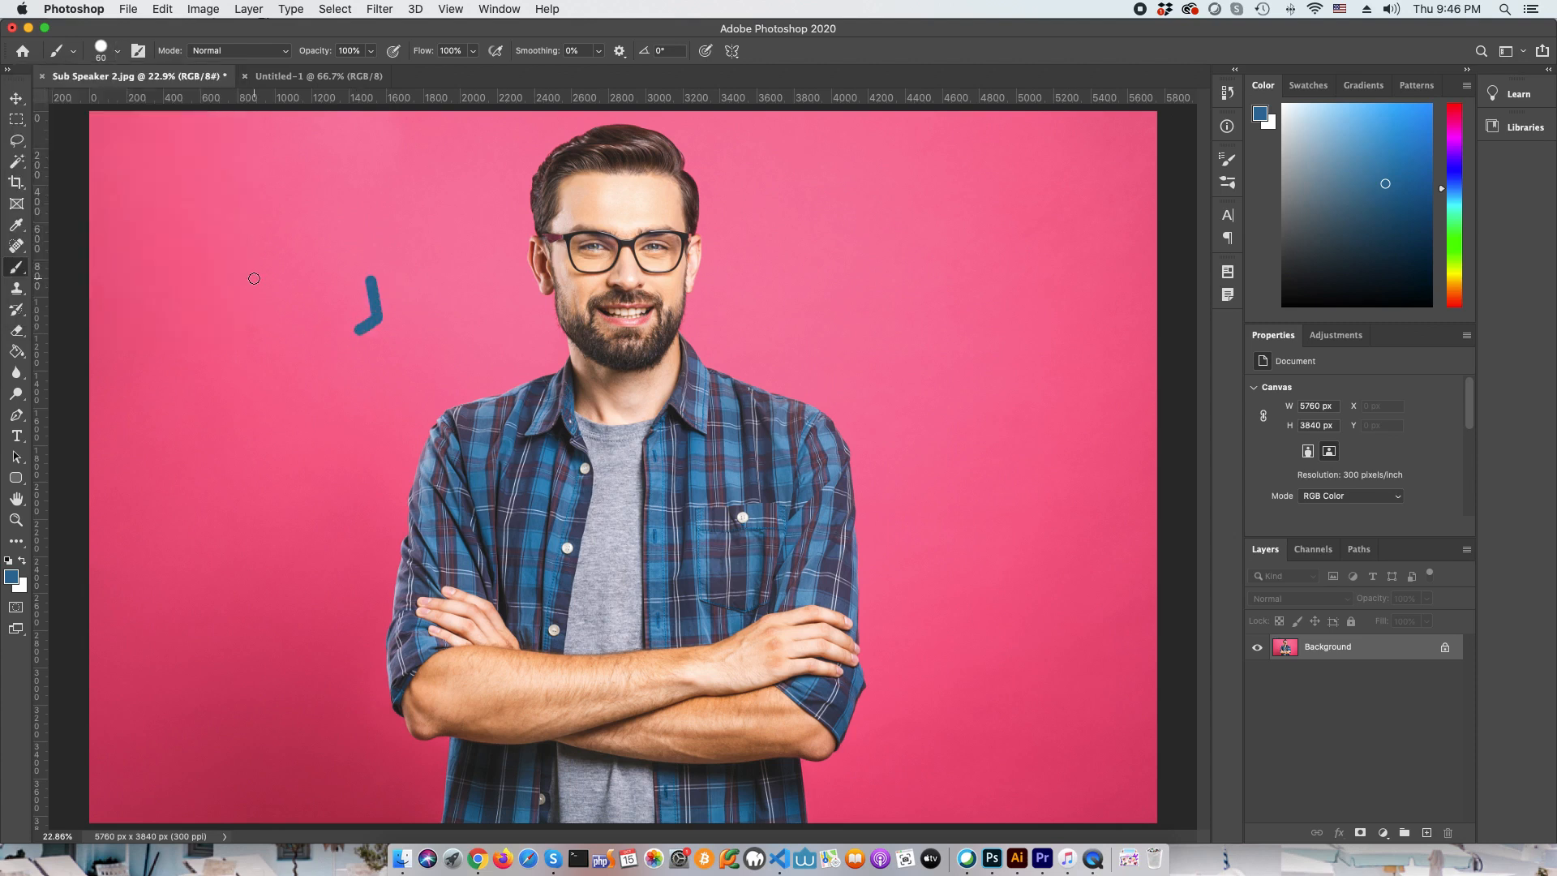
pyautogui.moveTo(254, 278)
pyautogui.mouseDown()
pyautogui.moveTo(260, 394)
pyautogui.moveTo(410, 344)
pyautogui.moveTo(422, 394)
pyautogui.moveTo(366, 387)
pyautogui.moveTo(326, 234)
pyautogui.moveTo(234, 225)
pyautogui.moveTo(205, 322)
pyautogui.moveTo(337, 240)
pyautogui.mouseUp()
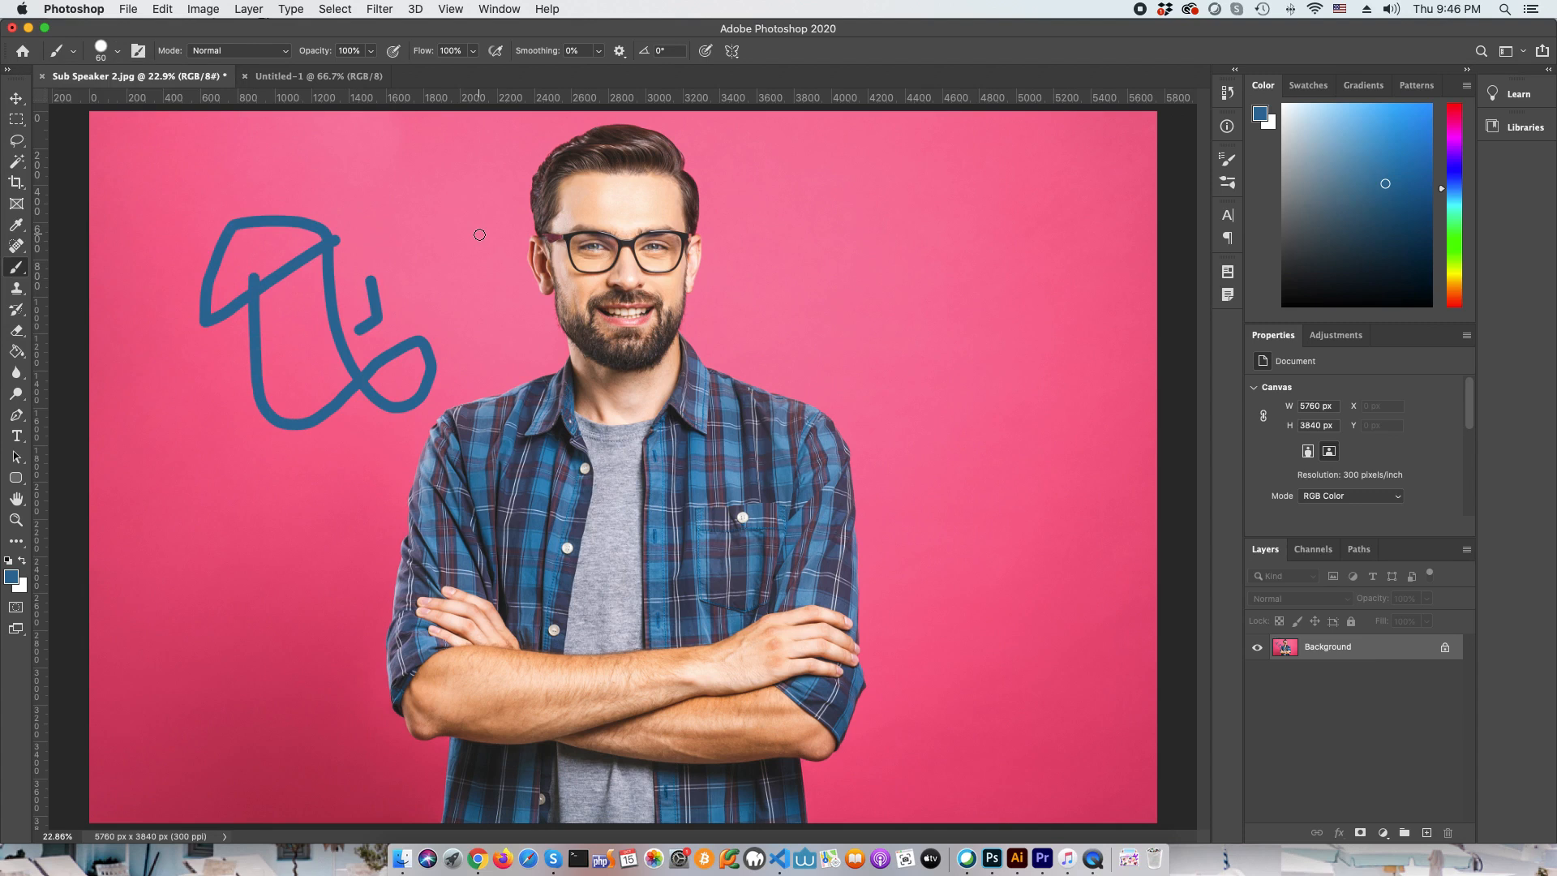
# Enlarge the brush to 95 px and paint a short blue stroke beside the man's face.
pyautogui.click(118, 58)
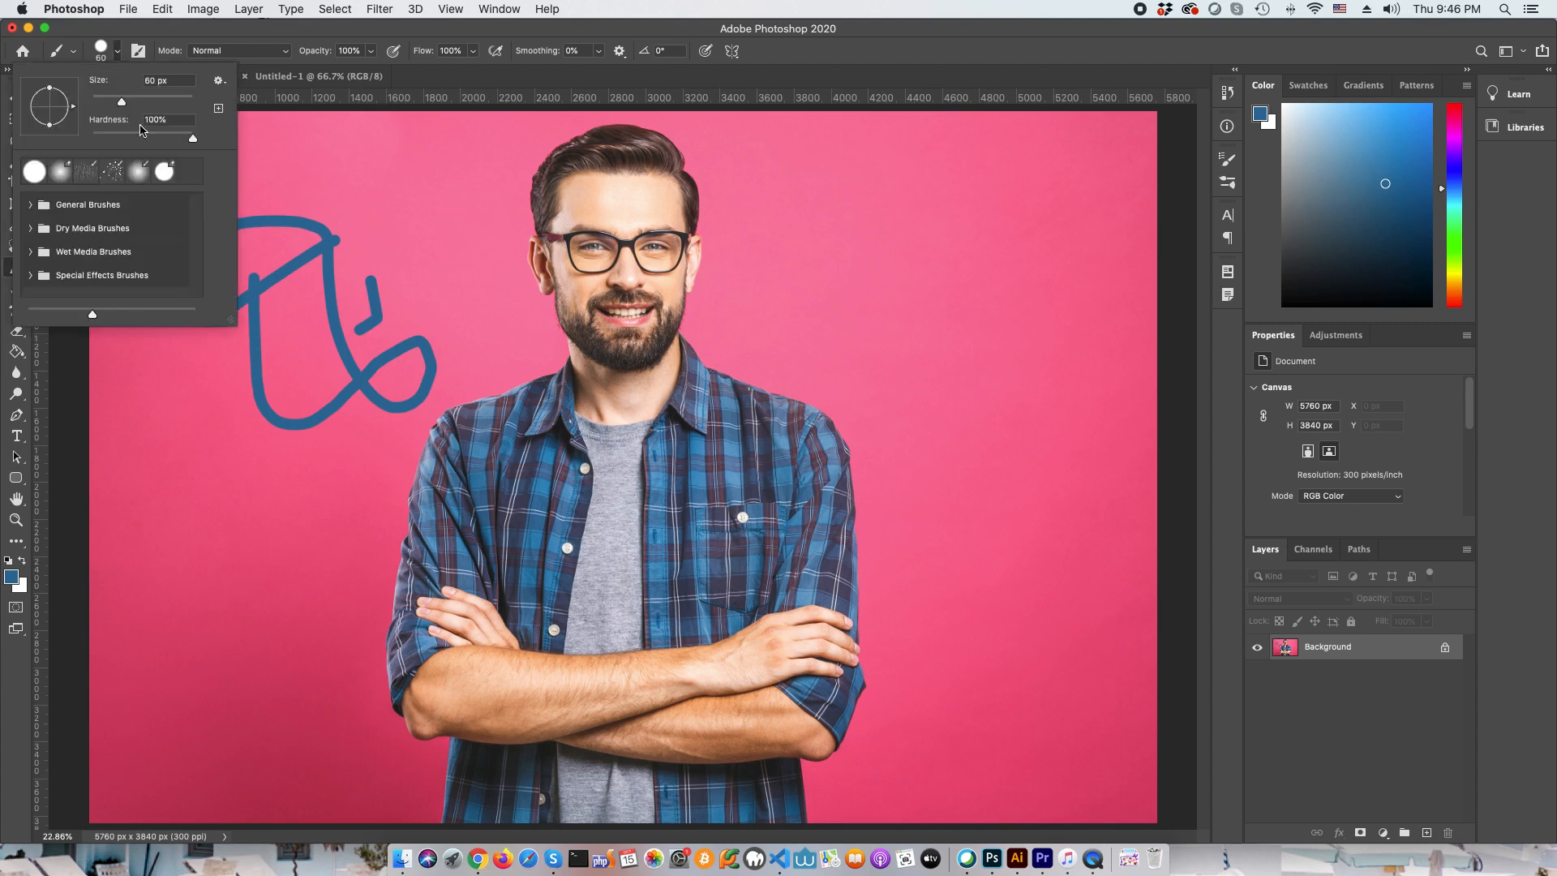
pyautogui.moveTo(134, 101); pyautogui.dragTo(139, 101)
pyautogui.moveTo(519, 213); pyautogui.dragTo(509, 328)
# Sample the skin tone from the man's forehead as the foreground colour and return to the Brush tool.
pyautogui.press('i')
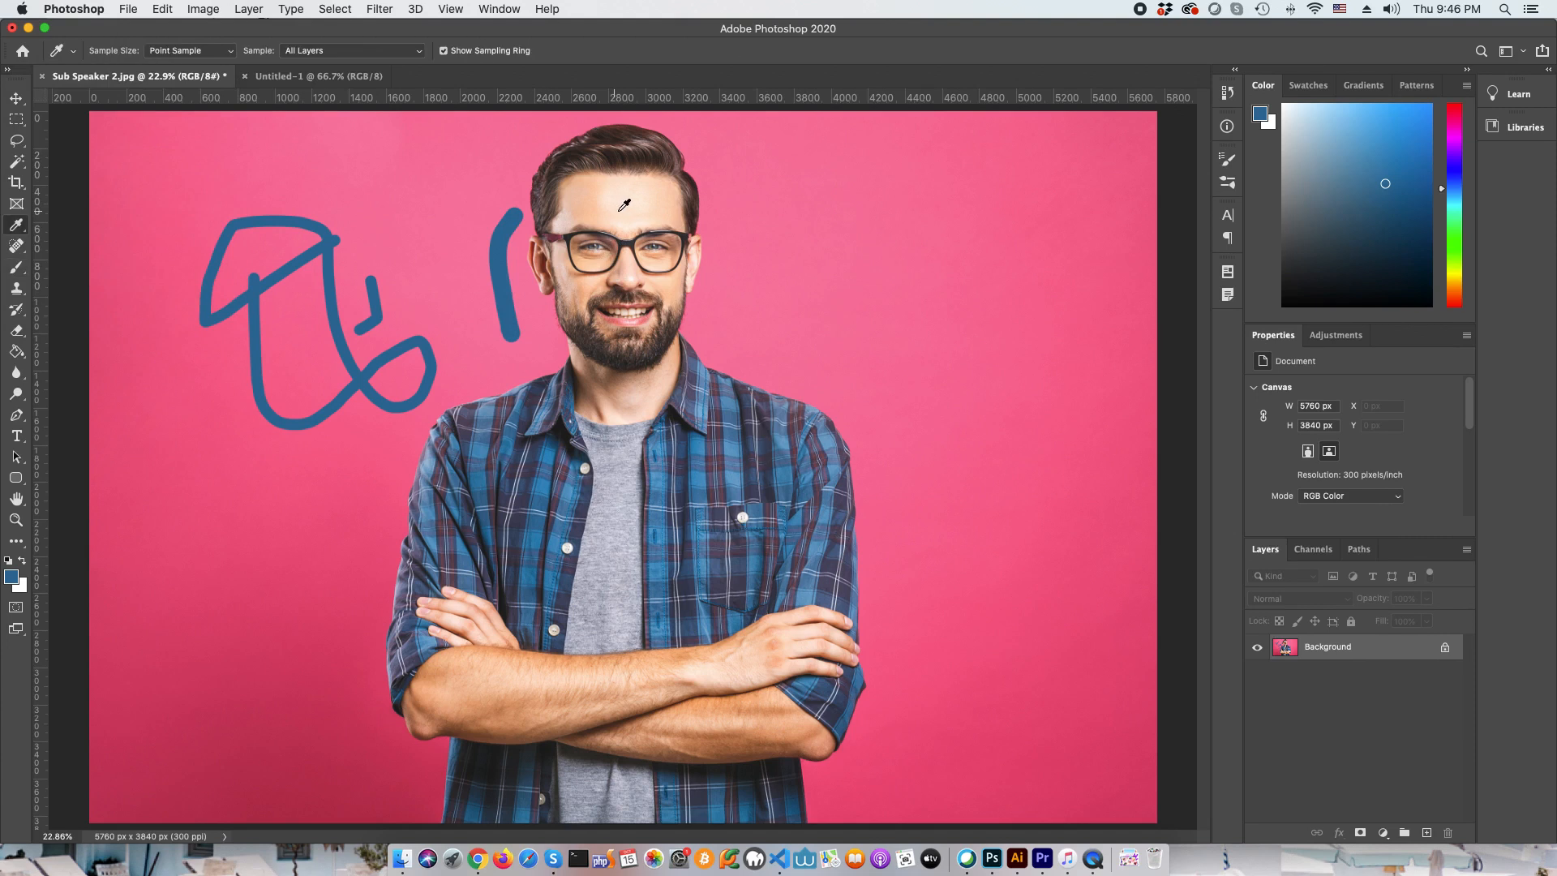
pyautogui.click(619, 213)
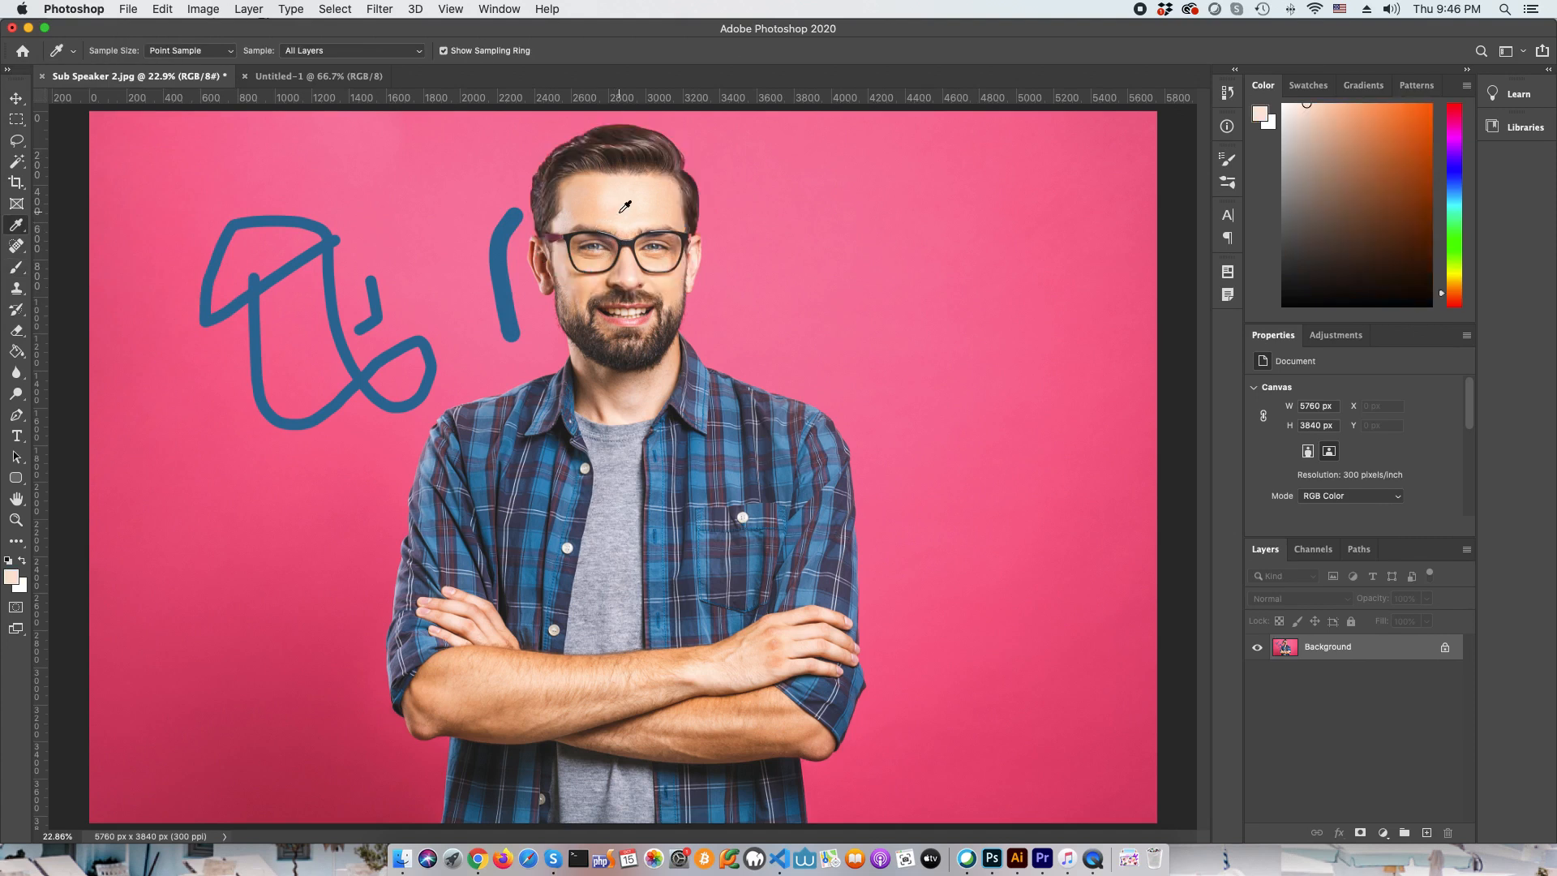
pyautogui.press('b')
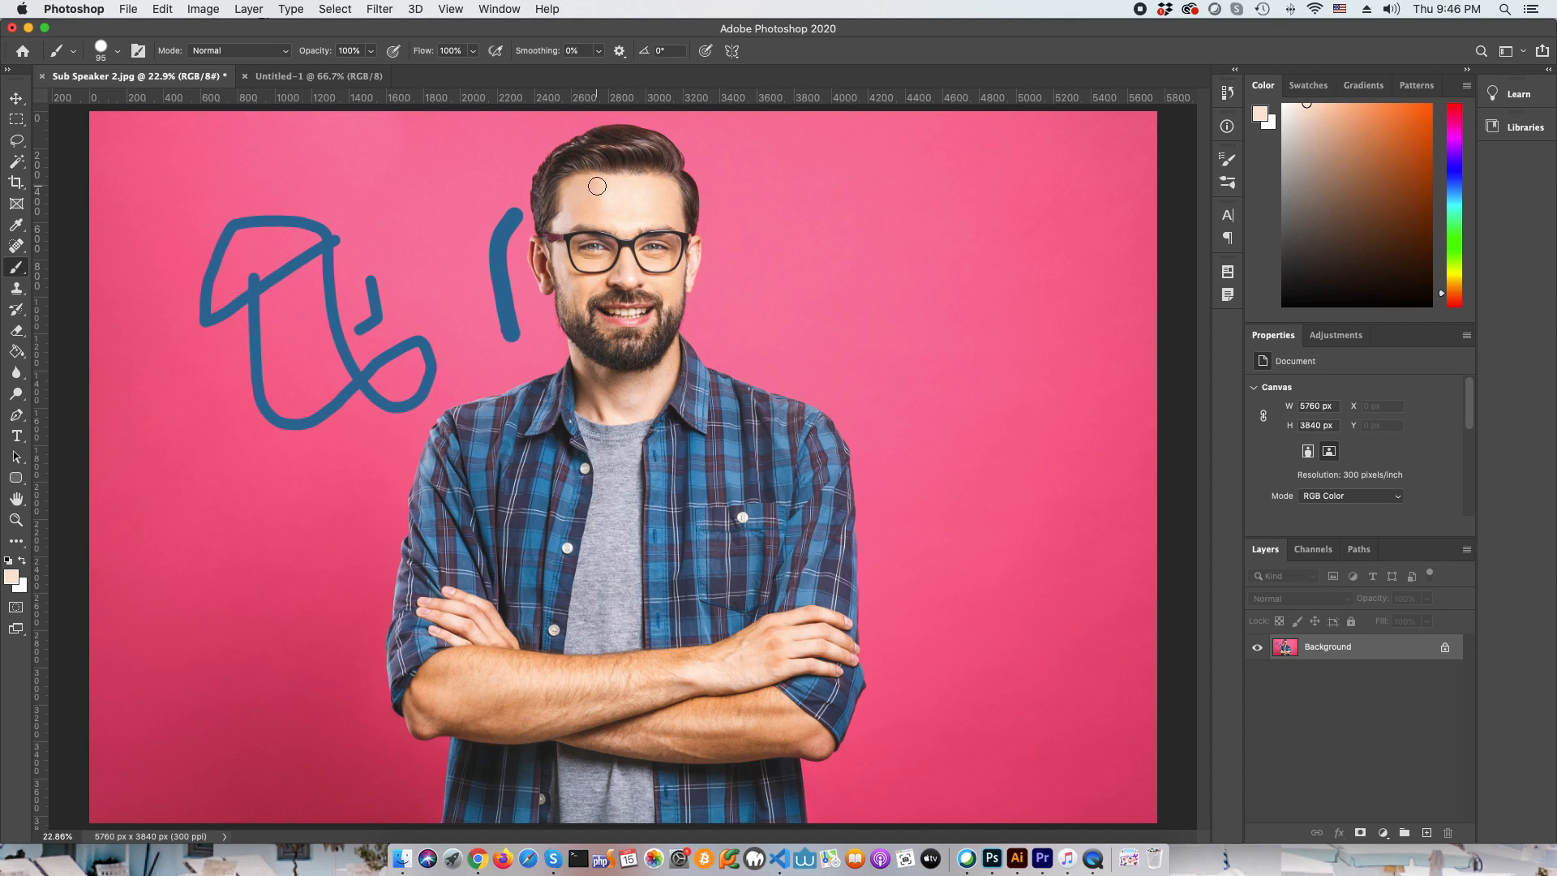
# Paint a skin-tone stroke over the forehead and revert the photo to its unpainted state.
pyautogui.moveTo(591, 181); pyautogui.dragTo(593, 210)
pyautogui.press('F12')
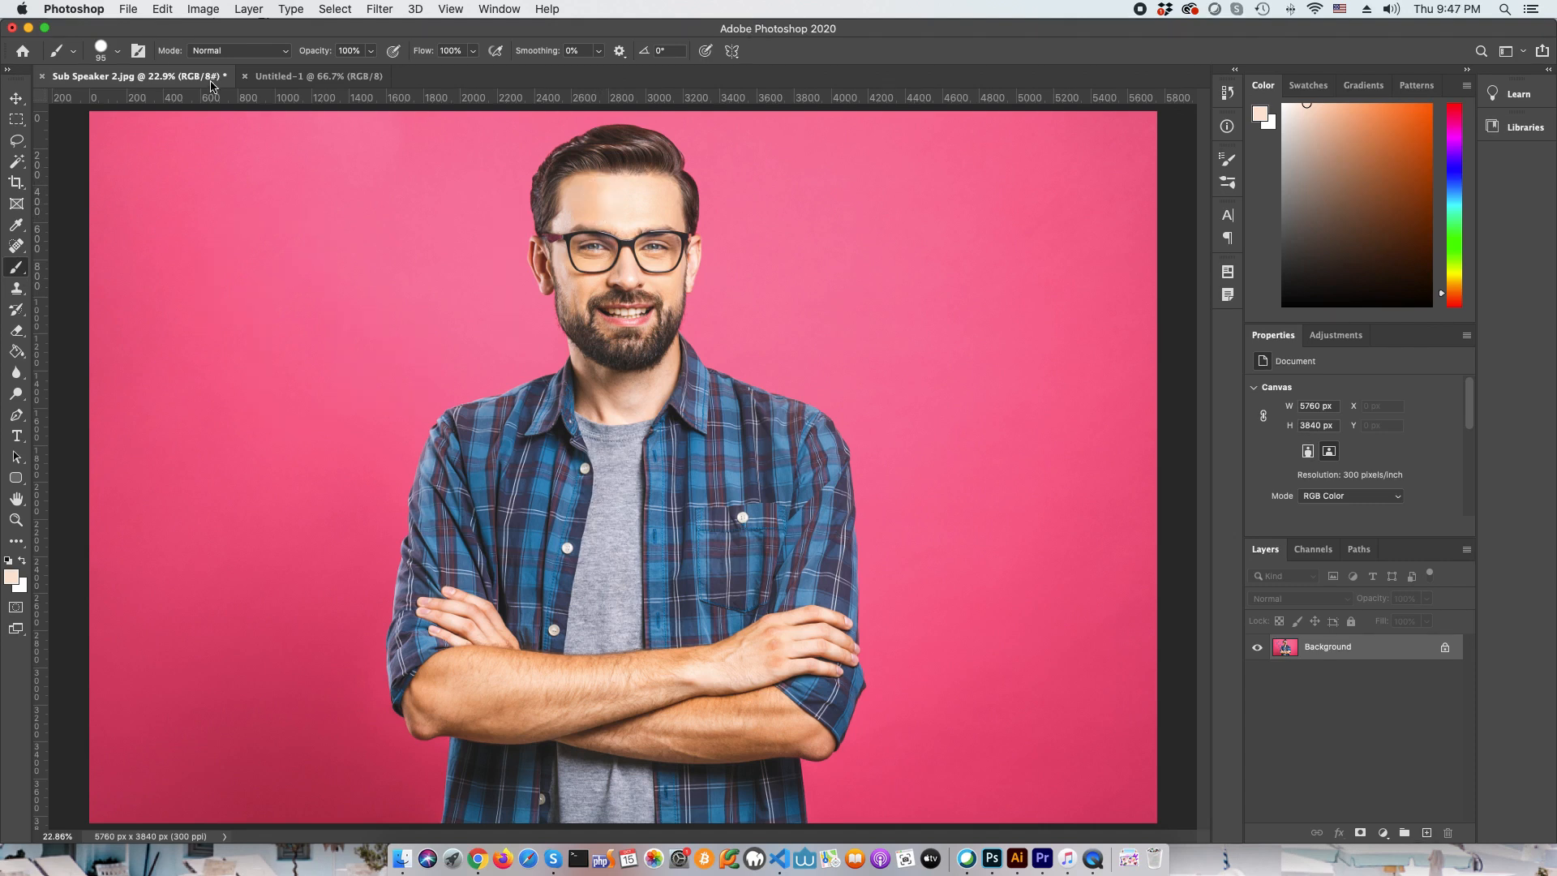
# Soften the brush to 0% hardness and enlarge it to 156 px.
pyautogui.click(119, 51)
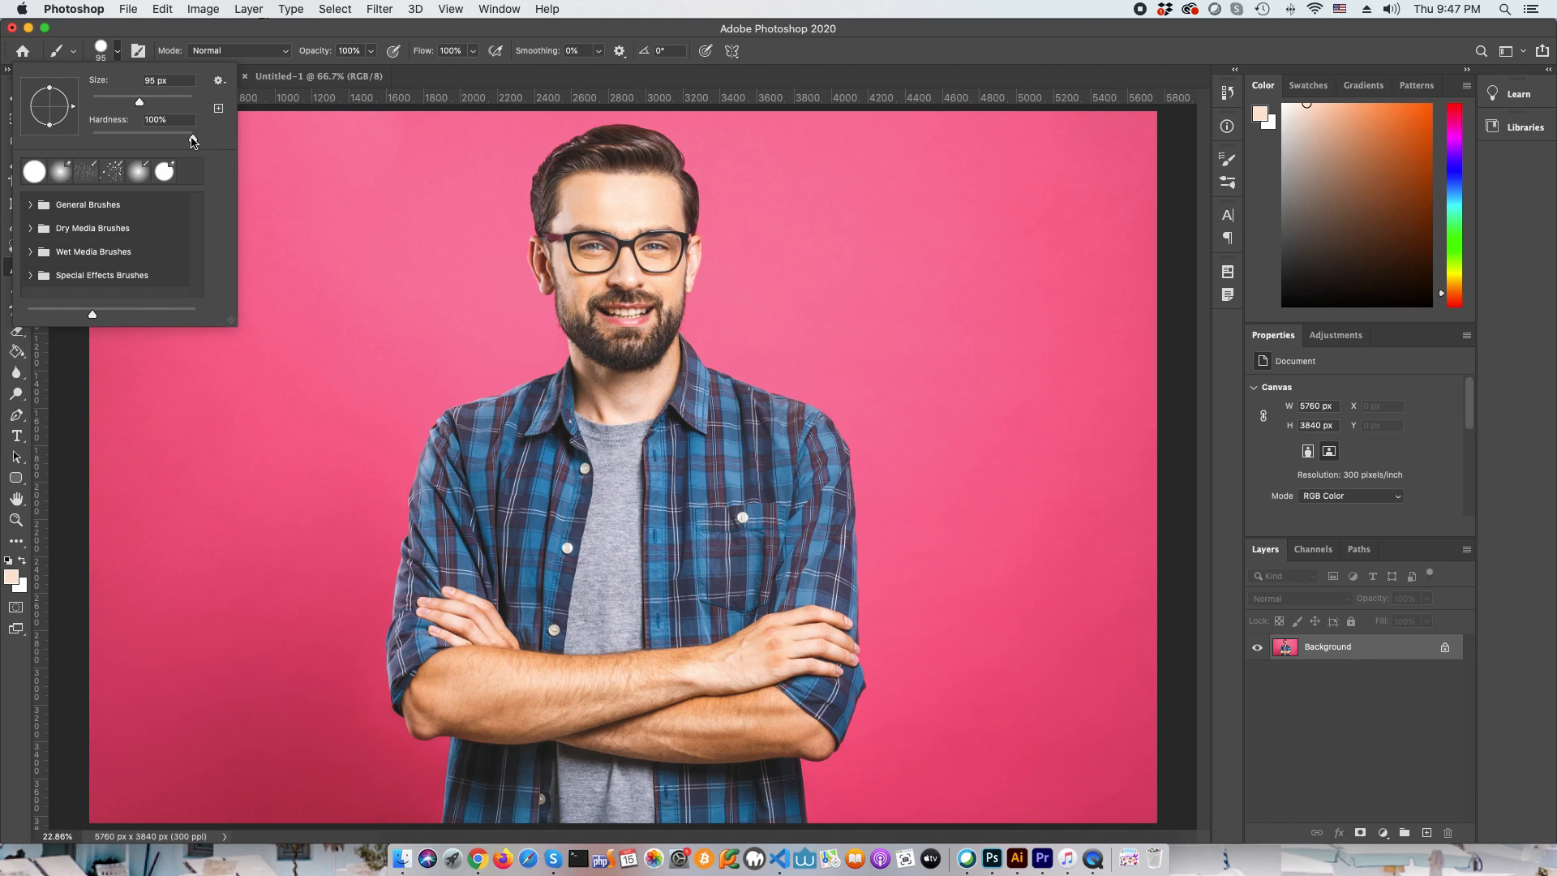
pyautogui.moveTo(194, 142); pyautogui.dragTo(227, 141)
pyautogui.moveTo(192, 141); pyautogui.dragTo(77, 137)
pyautogui.moveTo(141, 104); pyautogui.dragTo(150, 106)
pyautogui.click(157, 105)
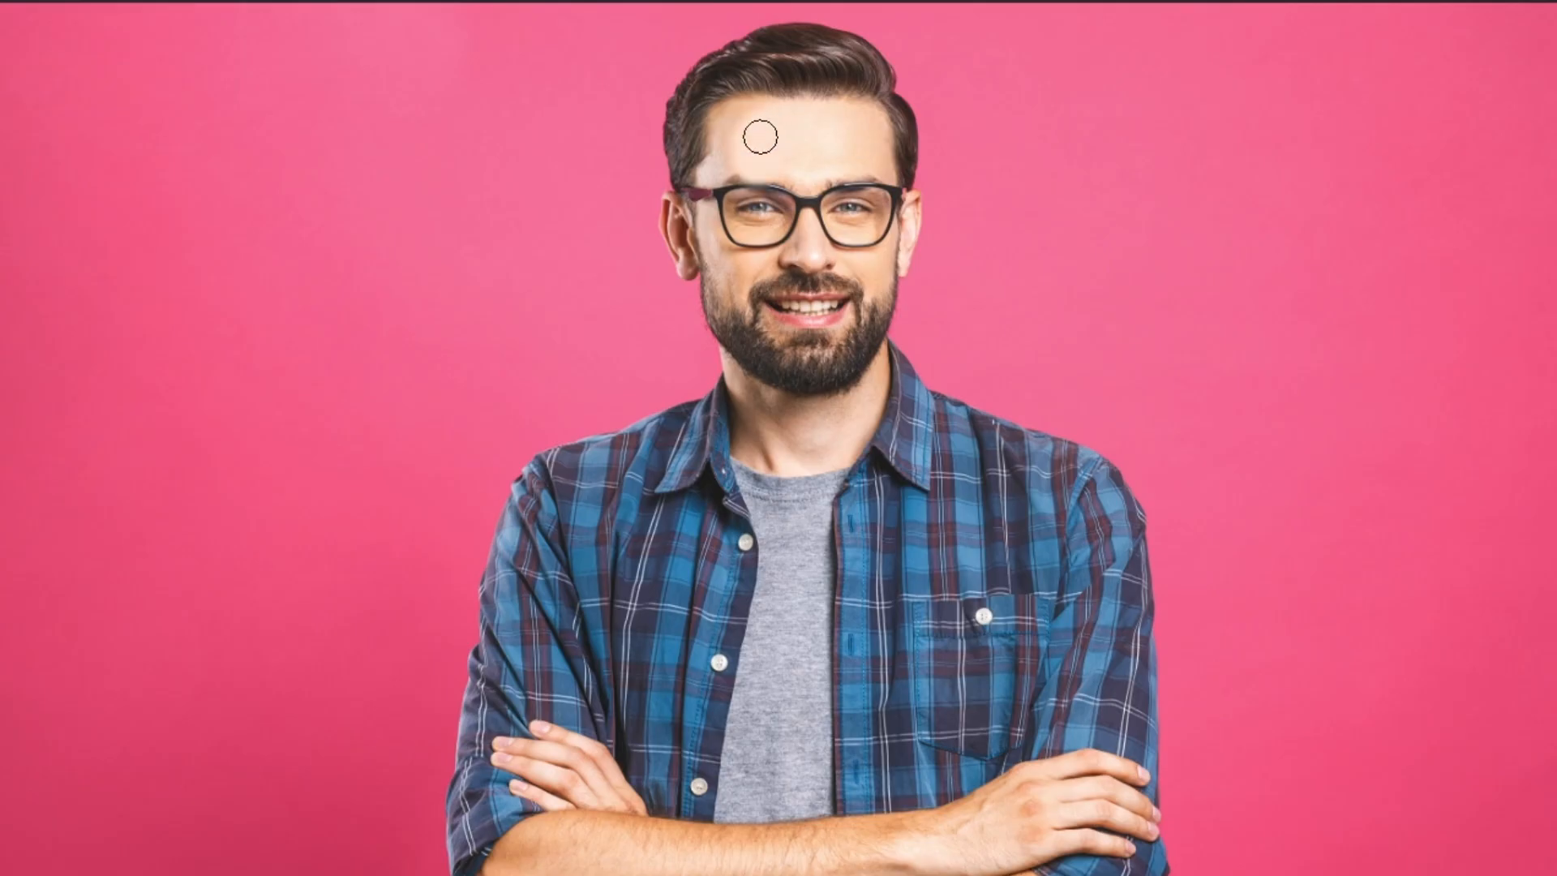
# Paint over the forehead with the soft brush, paint loose strokes on the pink background, and undo the background strokes.
pyautogui.moveTo(760, 137)
pyautogui.mouseDown()
pyautogui.moveTo(751, 121)
pyautogui.moveTo(730, 138)
pyautogui.moveTo(754, 121)
pyautogui.mouseUp()
pyautogui.moveTo(276, 158)
pyautogui.mouseDown()
pyautogui.moveTo(247, 279)
pyautogui.moveTo(154, 257)
pyautogui.moveTo(264, 112)
pyautogui.moveTo(340, 257)
pyautogui.moveTo(337, 354)
pyautogui.moveTo(480, 143)
pyautogui.moveTo(537, 188)
pyautogui.mouseUp()
pyautogui.moveTo(526, 241); pyautogui.dragTo(535, 344)
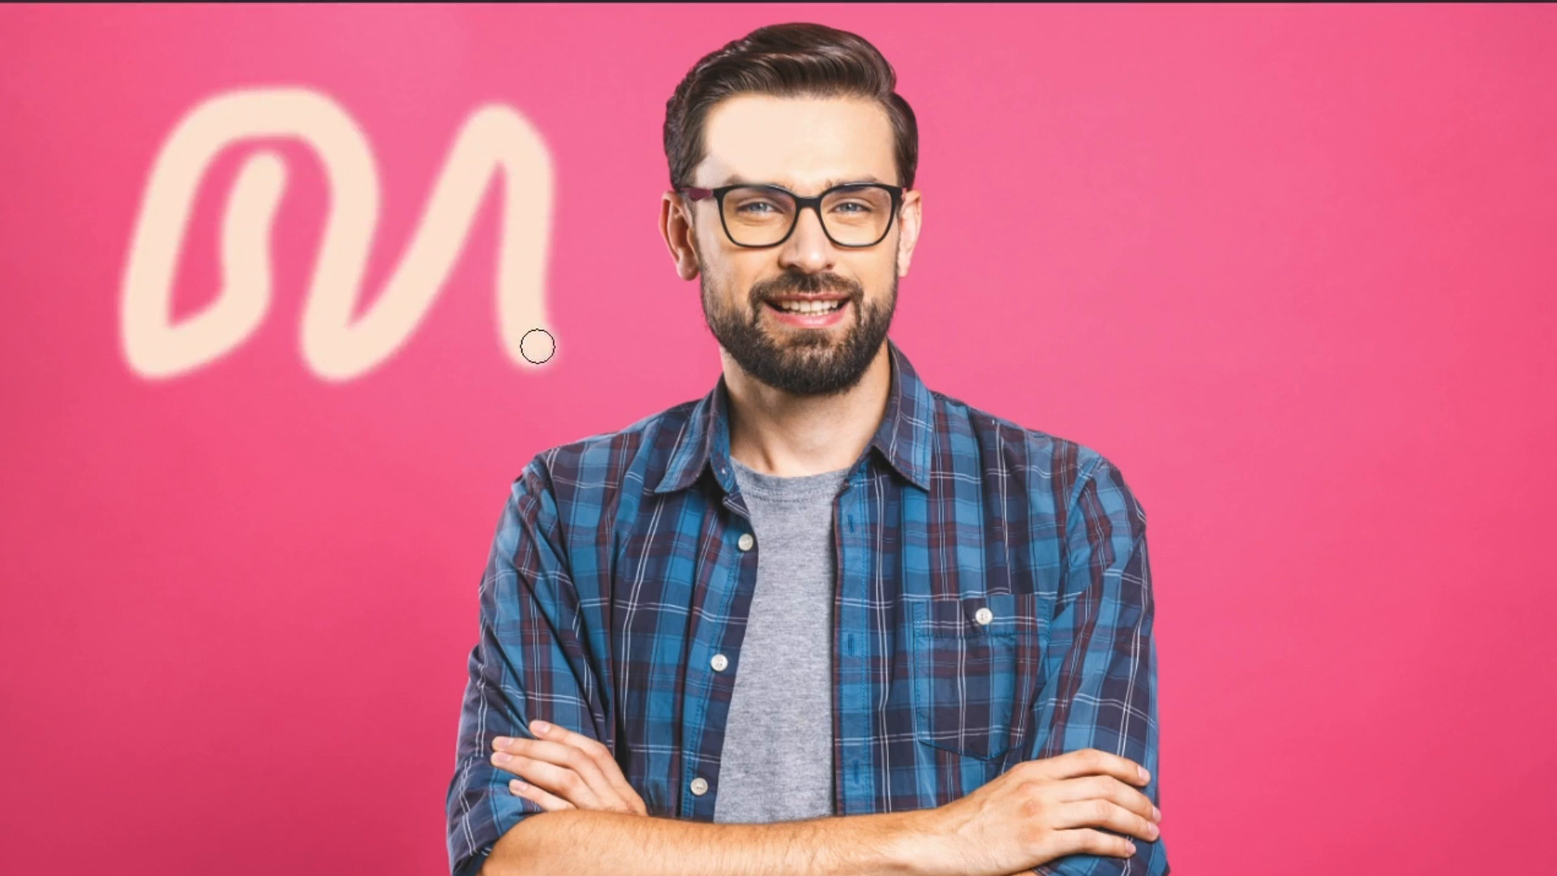
pyautogui.press('super+z')
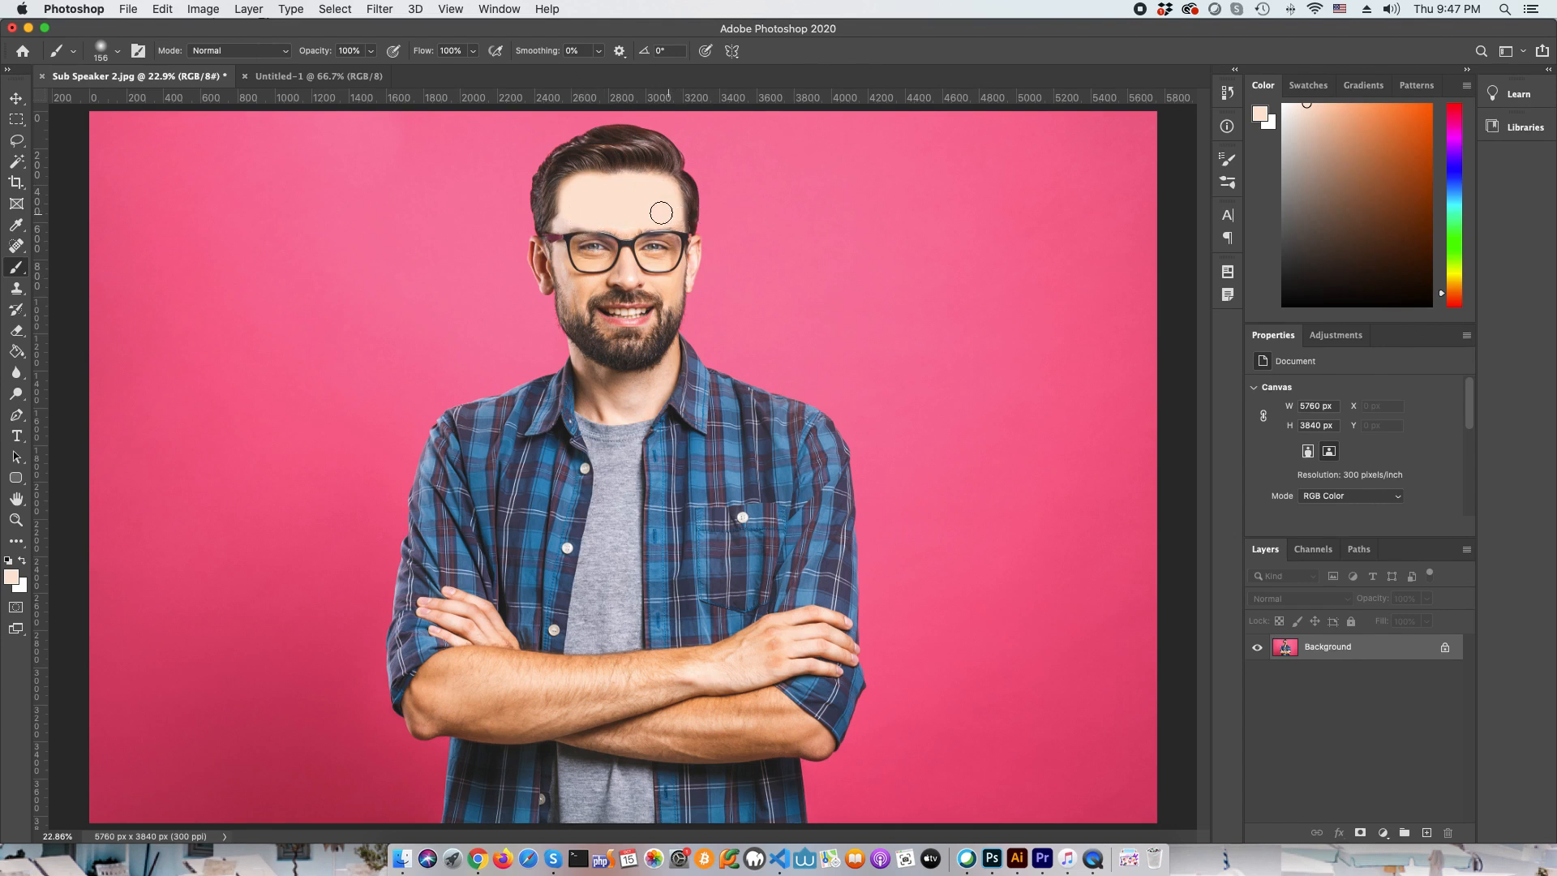
# Set the brush hardness to 100% and paint single dabs on the cheek and on the pink background.
pyautogui.click(118, 53)
pyautogui.moveTo(93, 140); pyautogui.dragTo(192, 133)
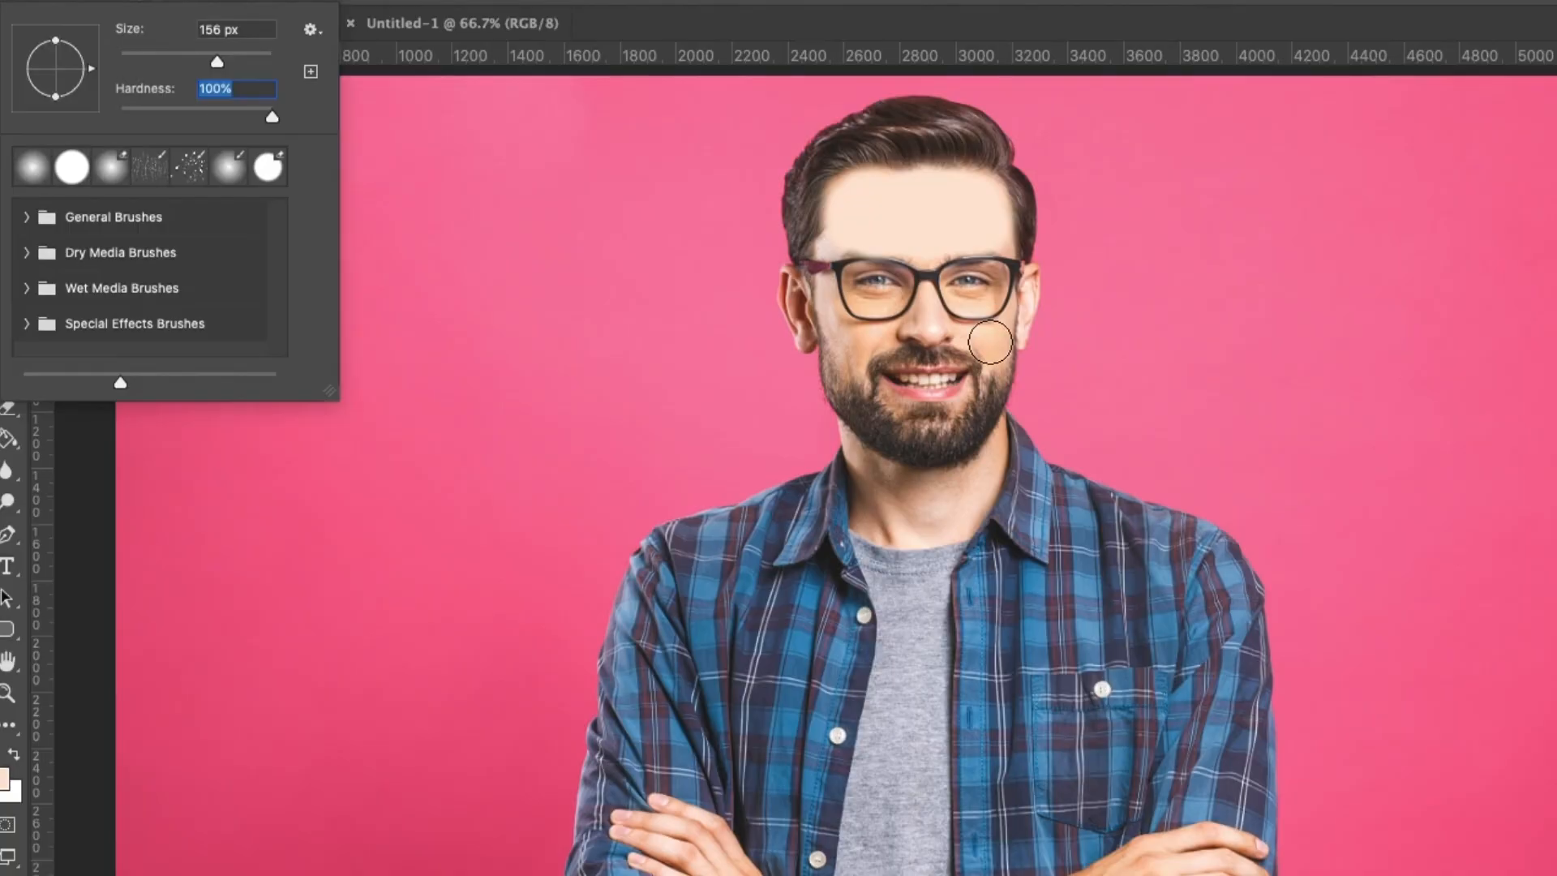
pyautogui.moveTo(667, 277); pyautogui.dragTo(681, 309)
pyautogui.click(1127, 332)
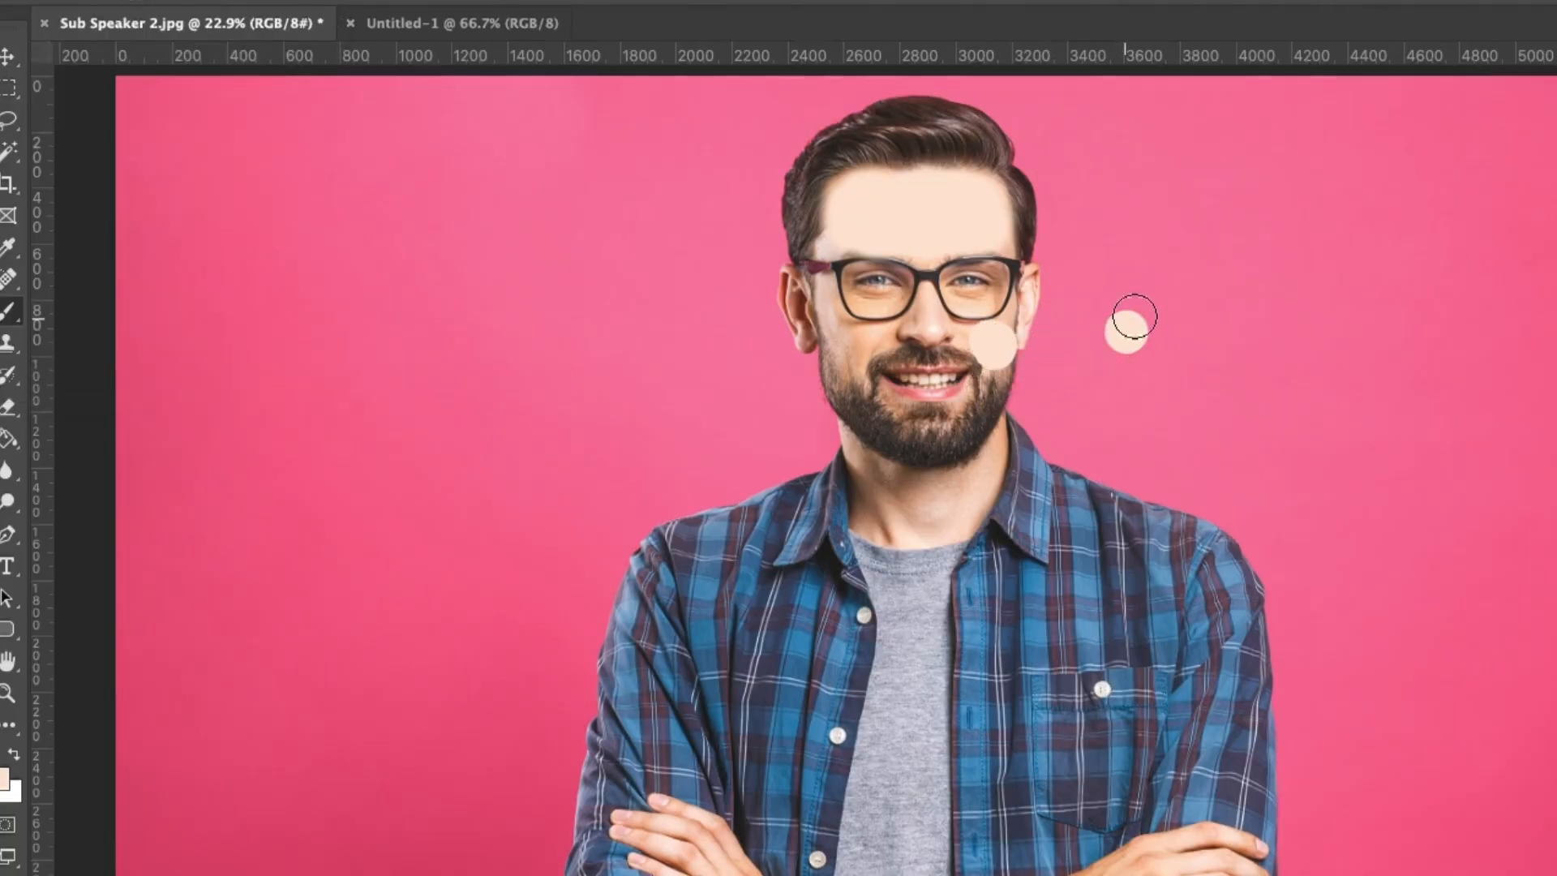
pyautogui.click(1183, 335)
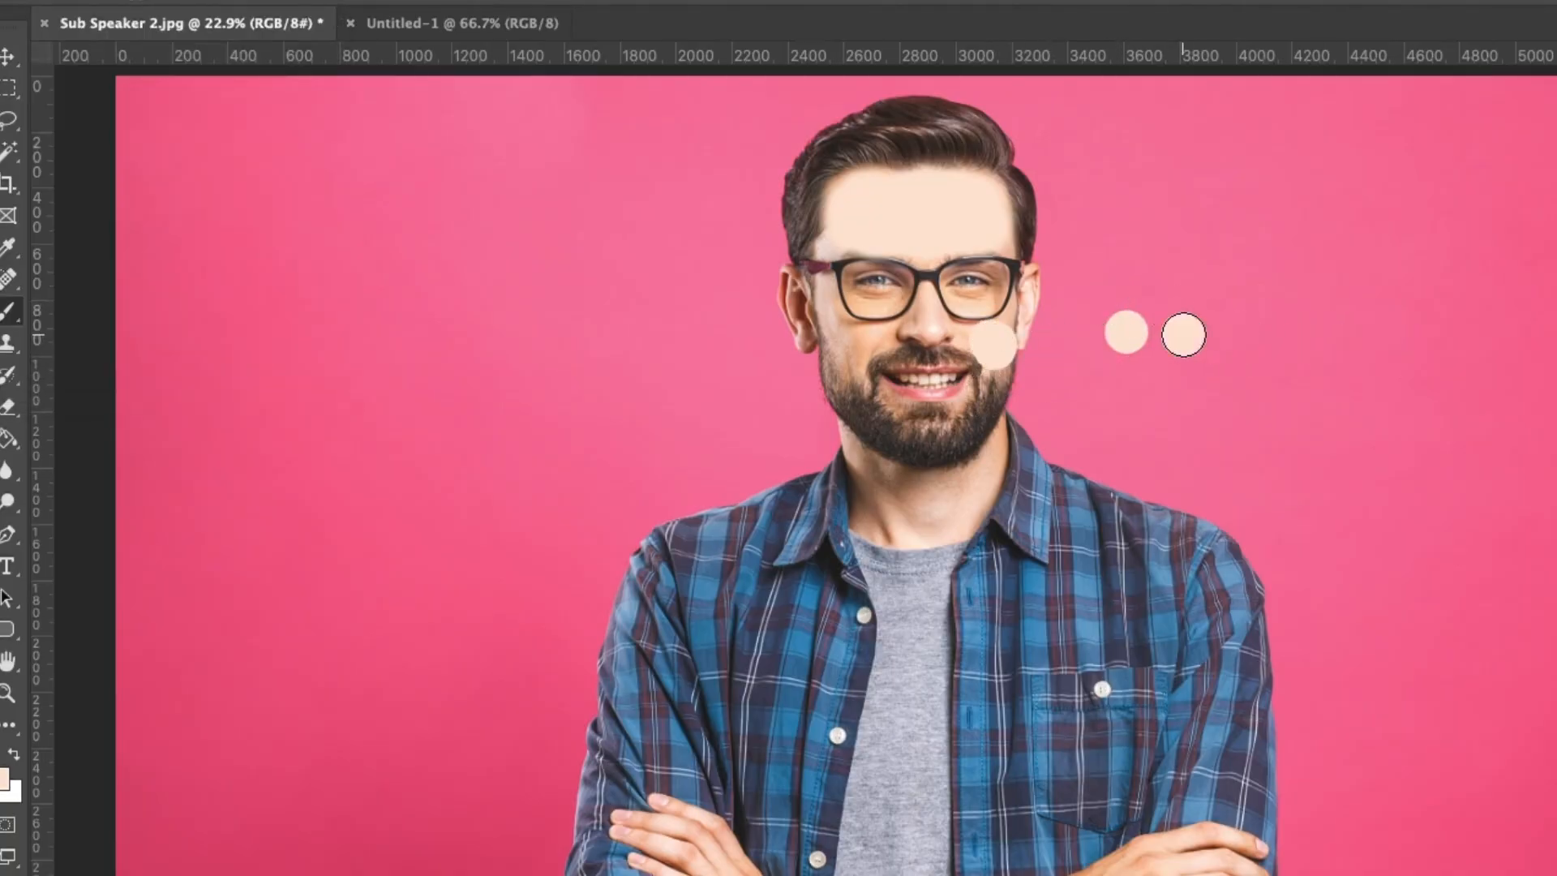
# Set the brush hardness to 50% and paint two dabs below the hard-edged pair on the background.
pyautogui.click(169, 4)
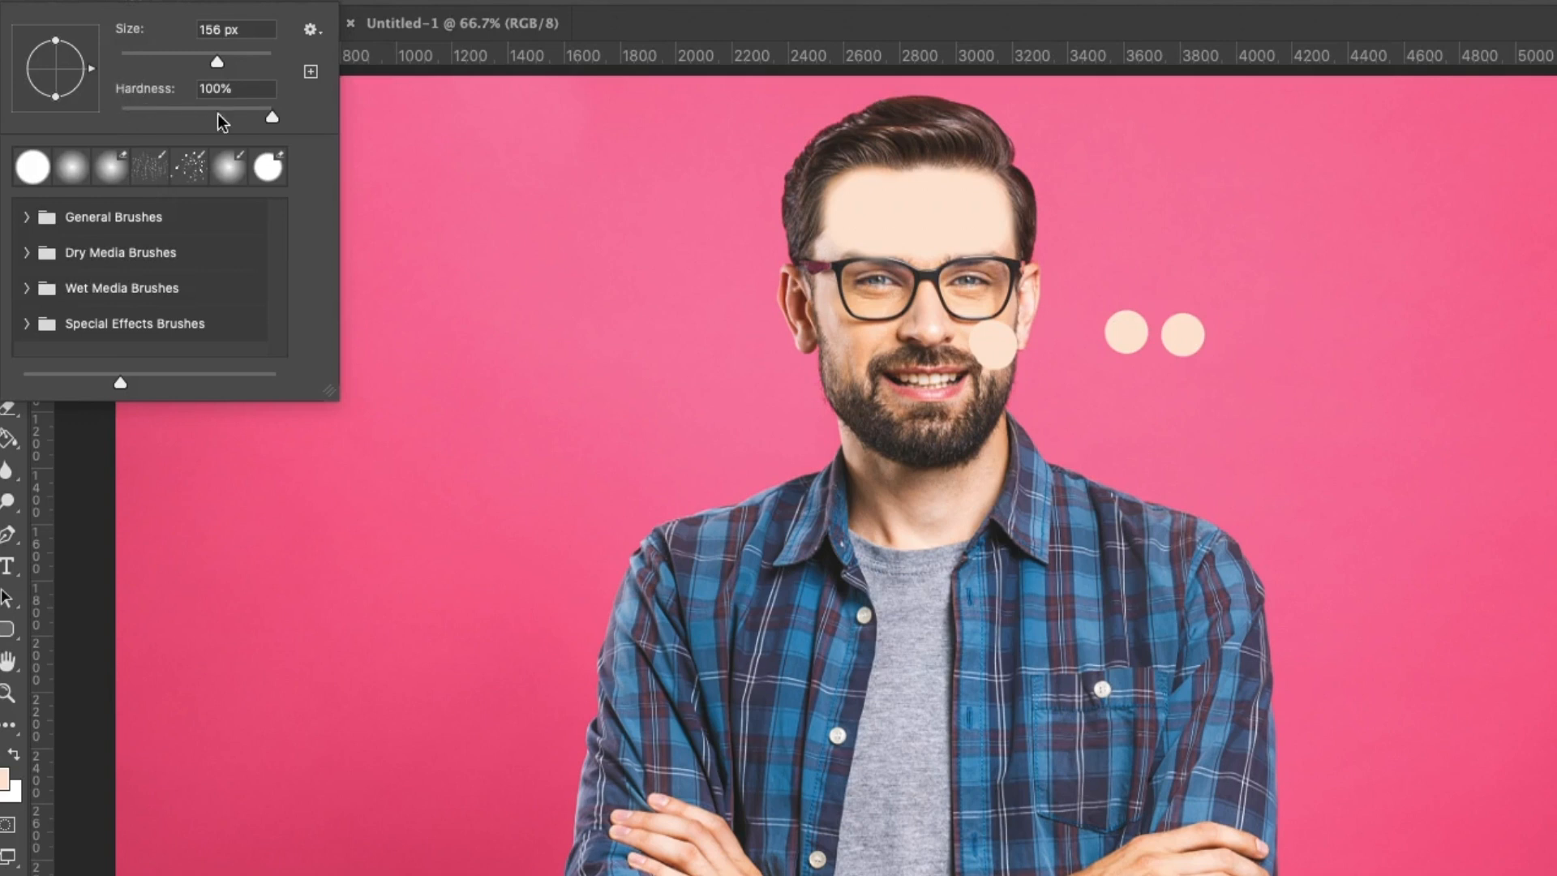
pyautogui.click(196, 109)
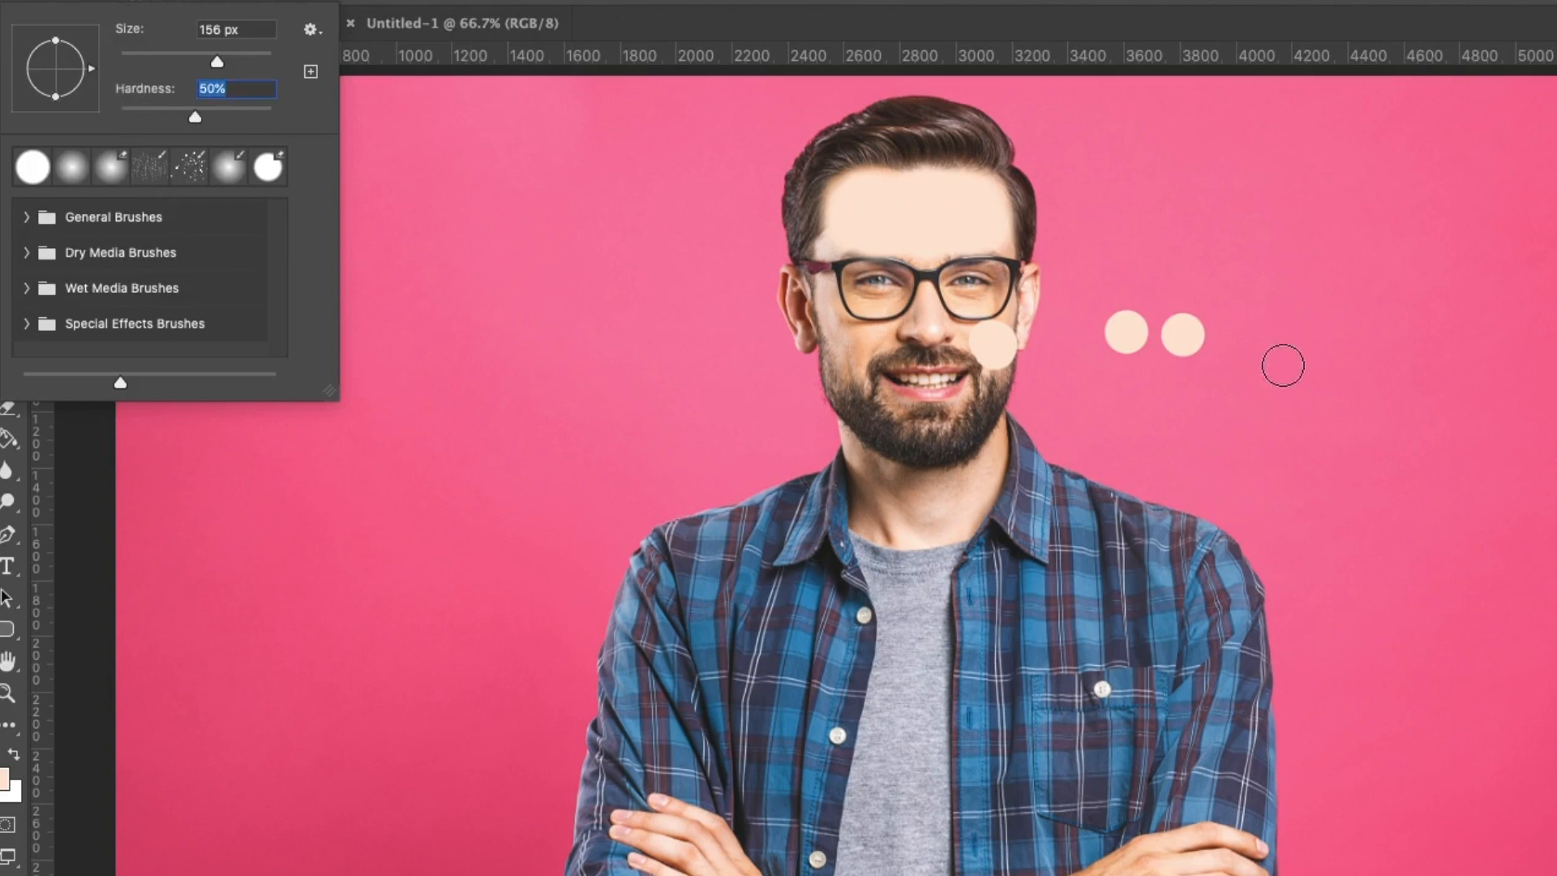
pyautogui.click(1127, 386)
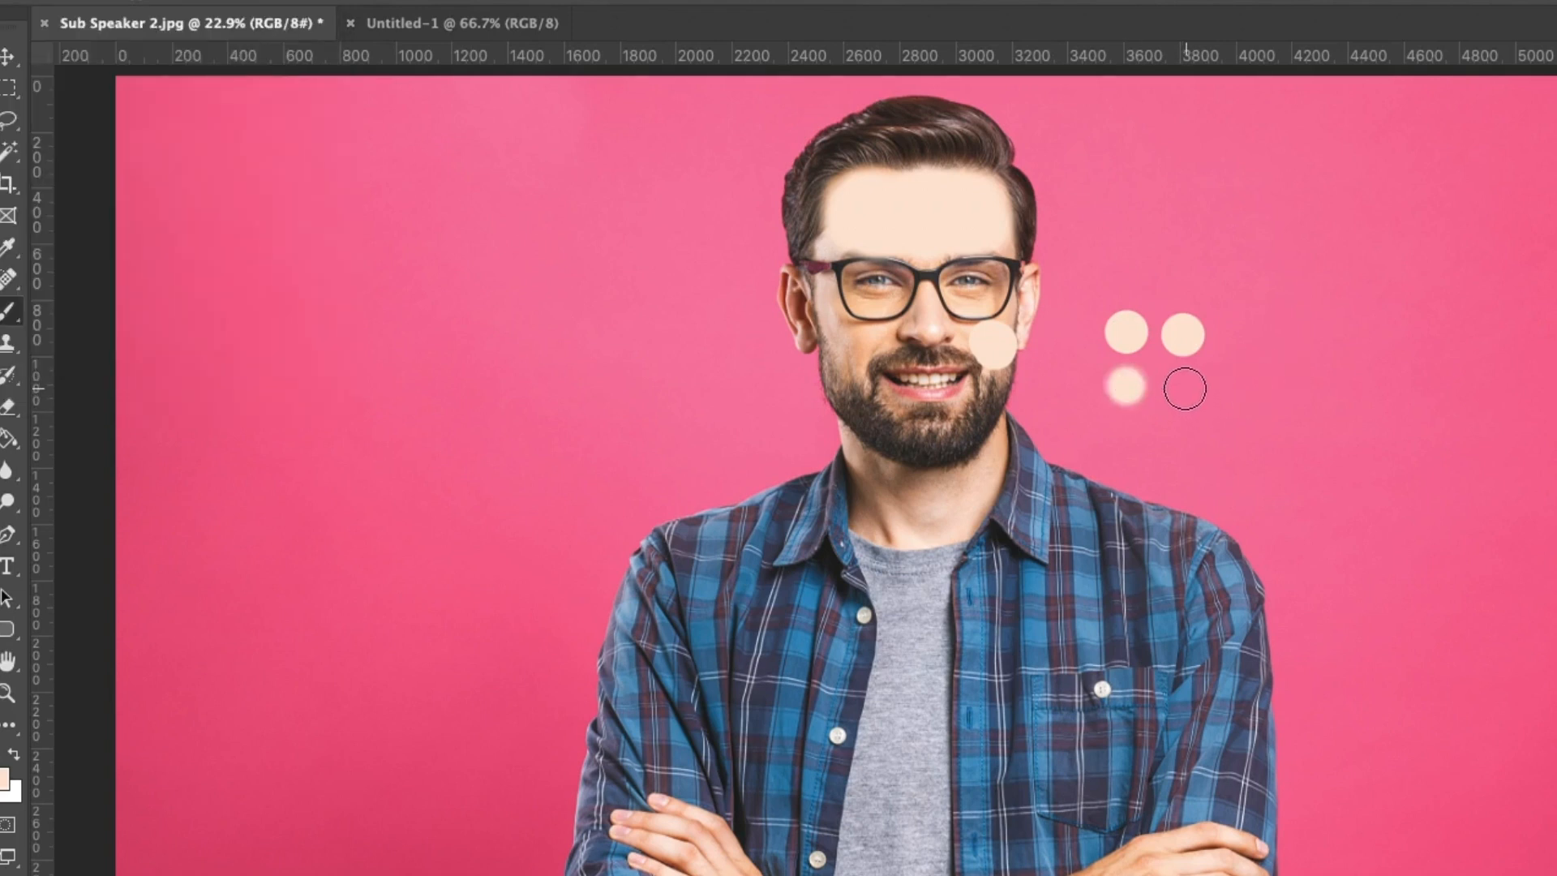
pyautogui.click(1184, 389)
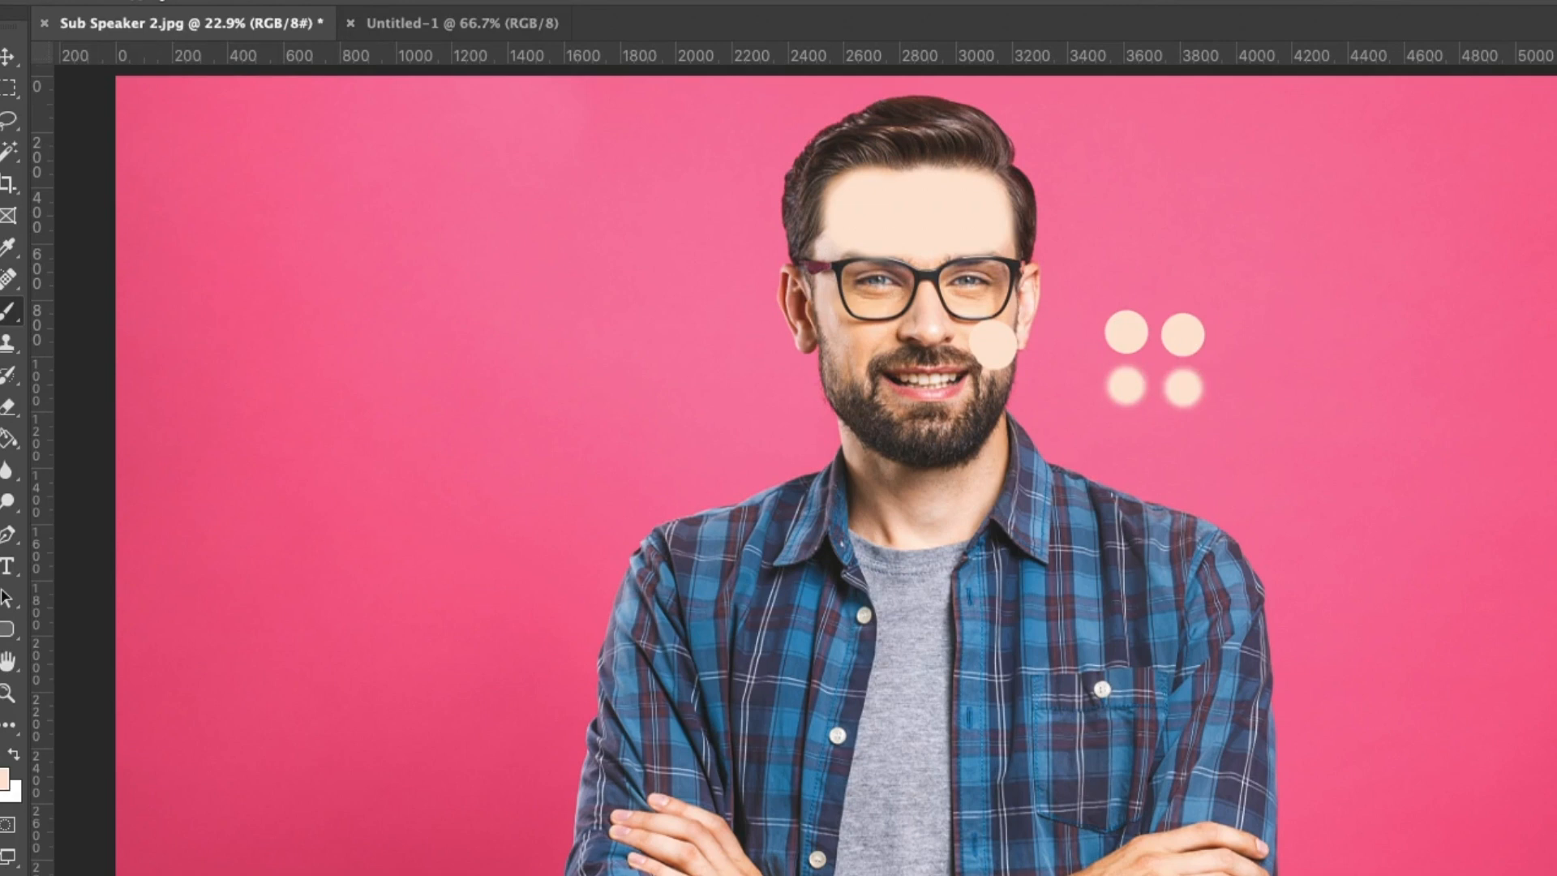
# Set the brush hardness to 0% and paint two dabs below the 50% pair on the background.
pyautogui.rightClick(123, 50)
pyautogui.moveTo(195, 116); pyautogui.dragTo(32, 105)
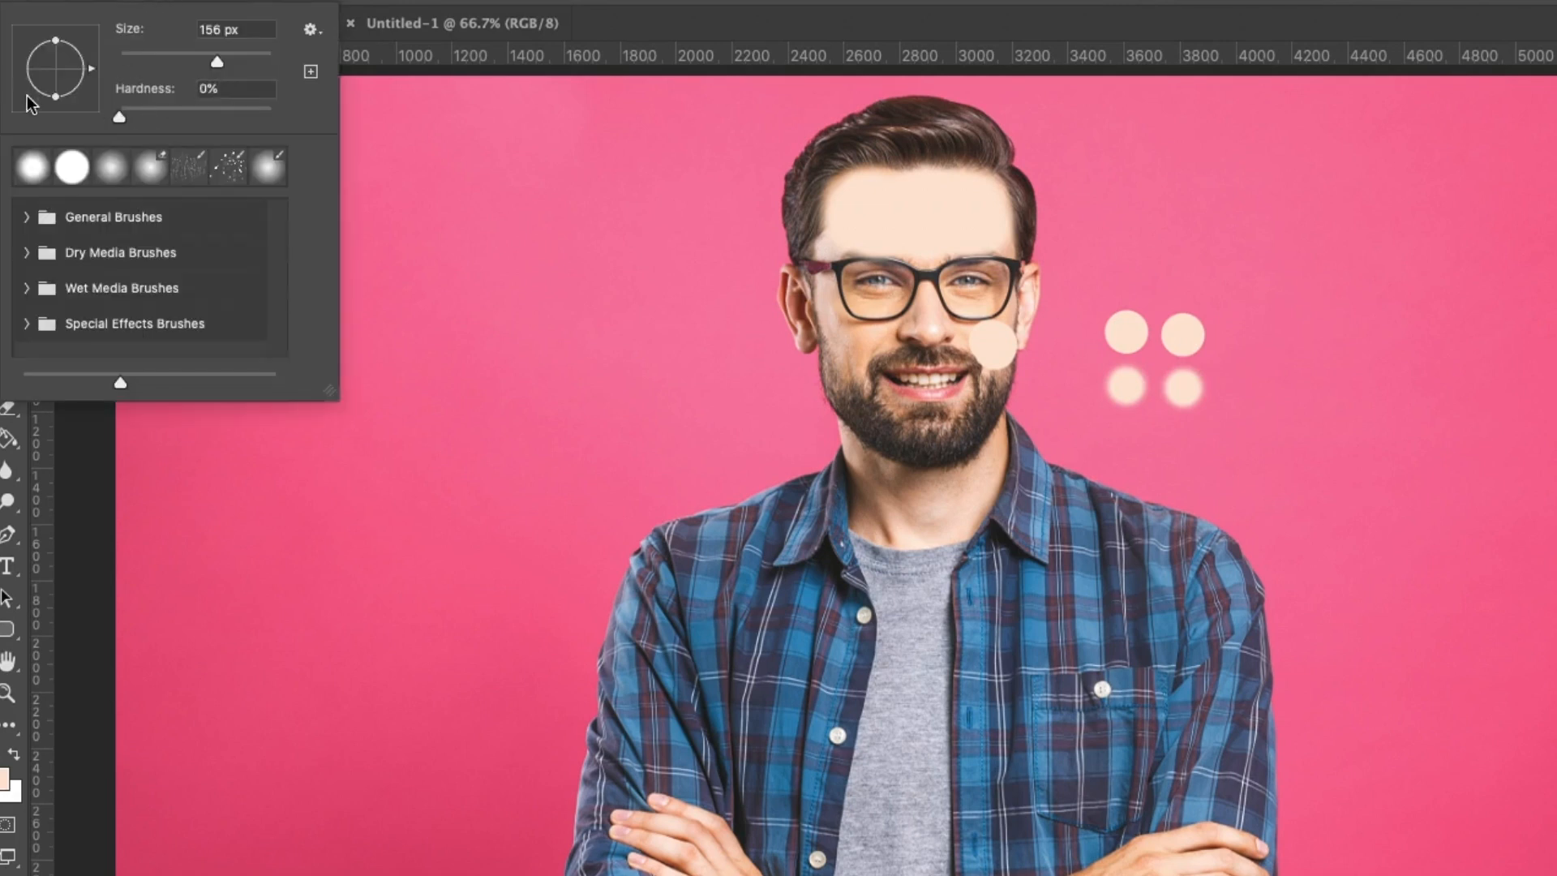
pyautogui.click(1126, 436)
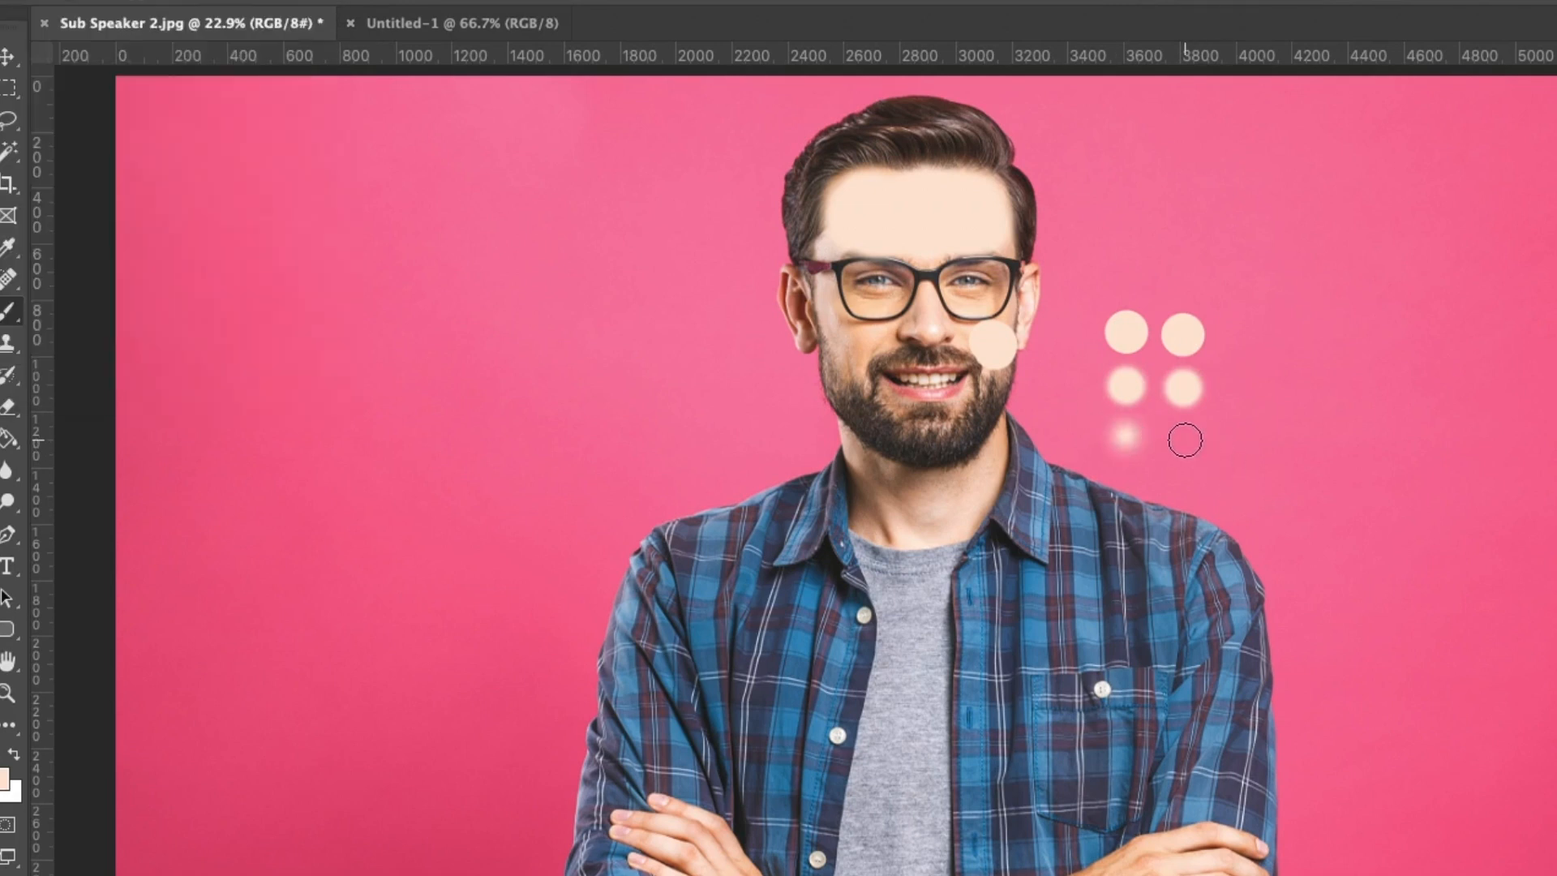
pyautogui.click(1183, 436)
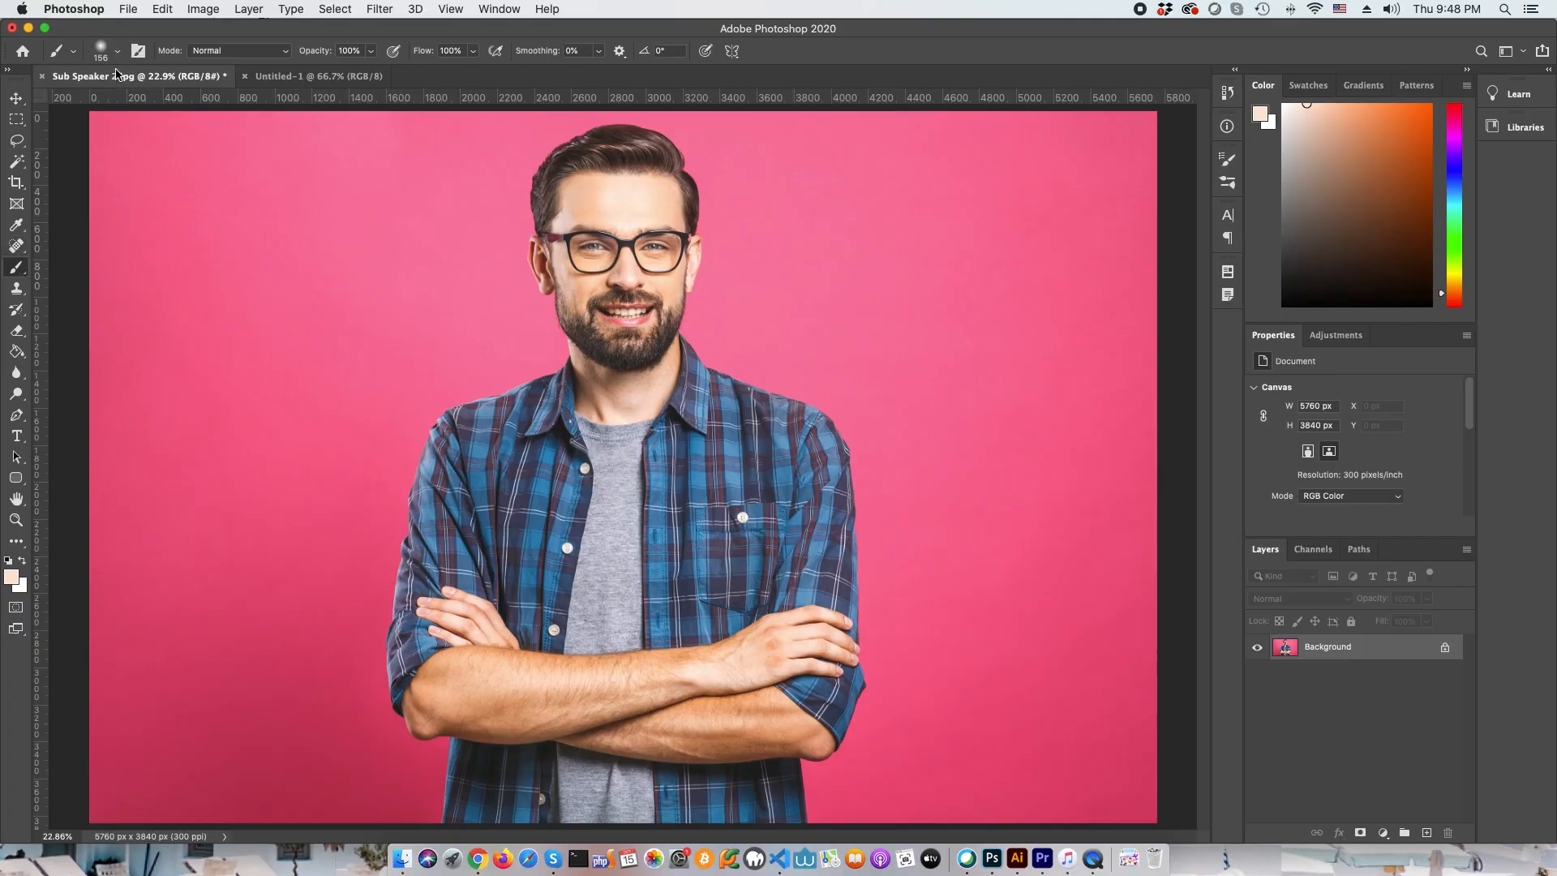
# Switch to the Quick Selection tool and enlarge its brush size.
pyautogui.click(25, 168)
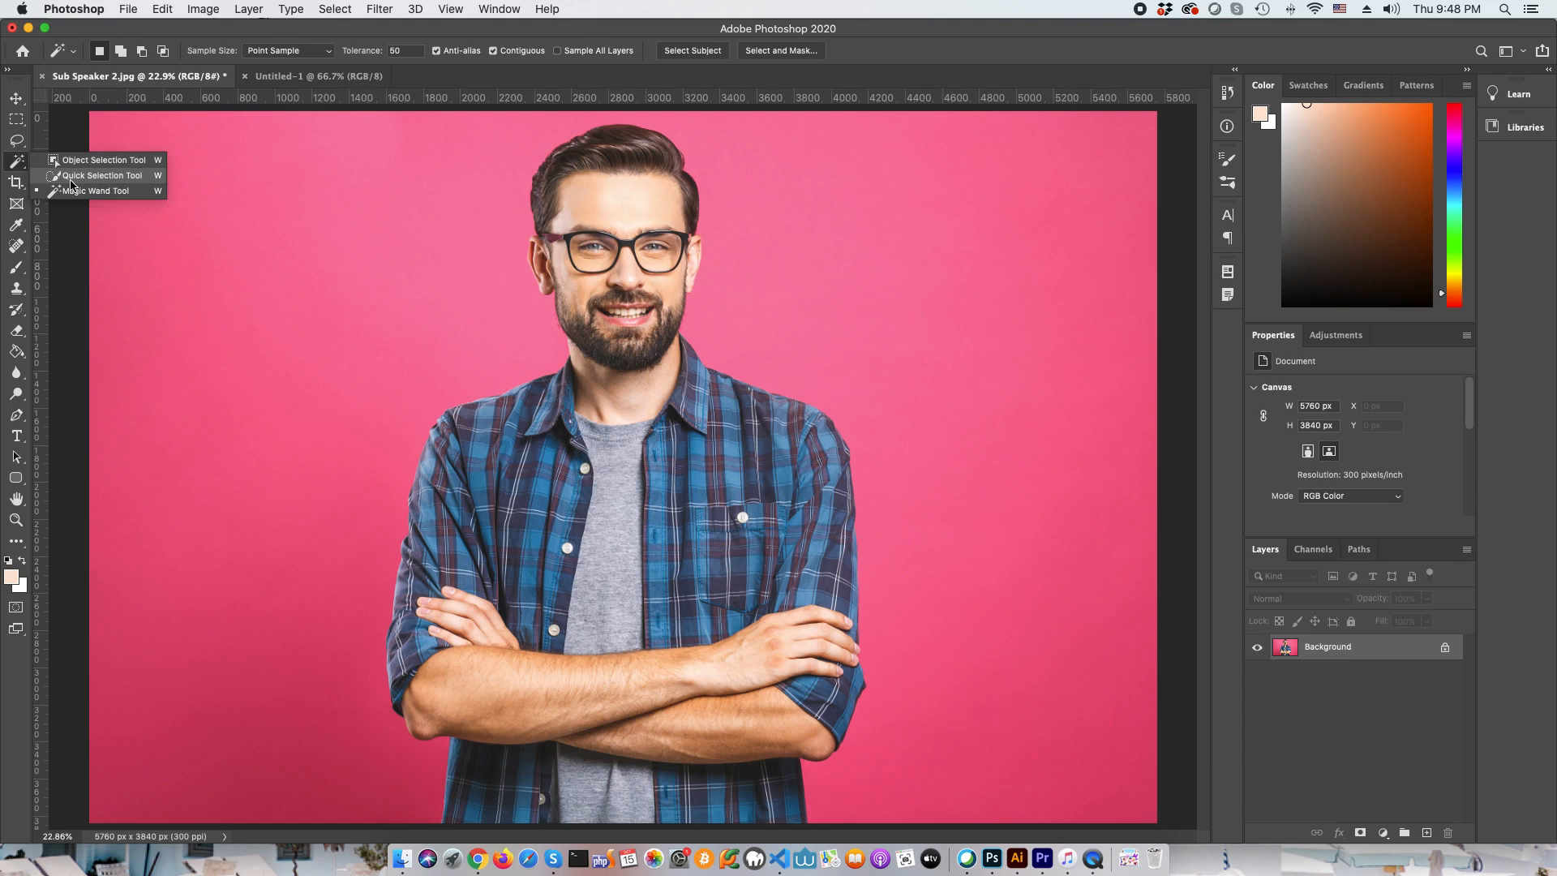
pyautogui.click(72, 176)
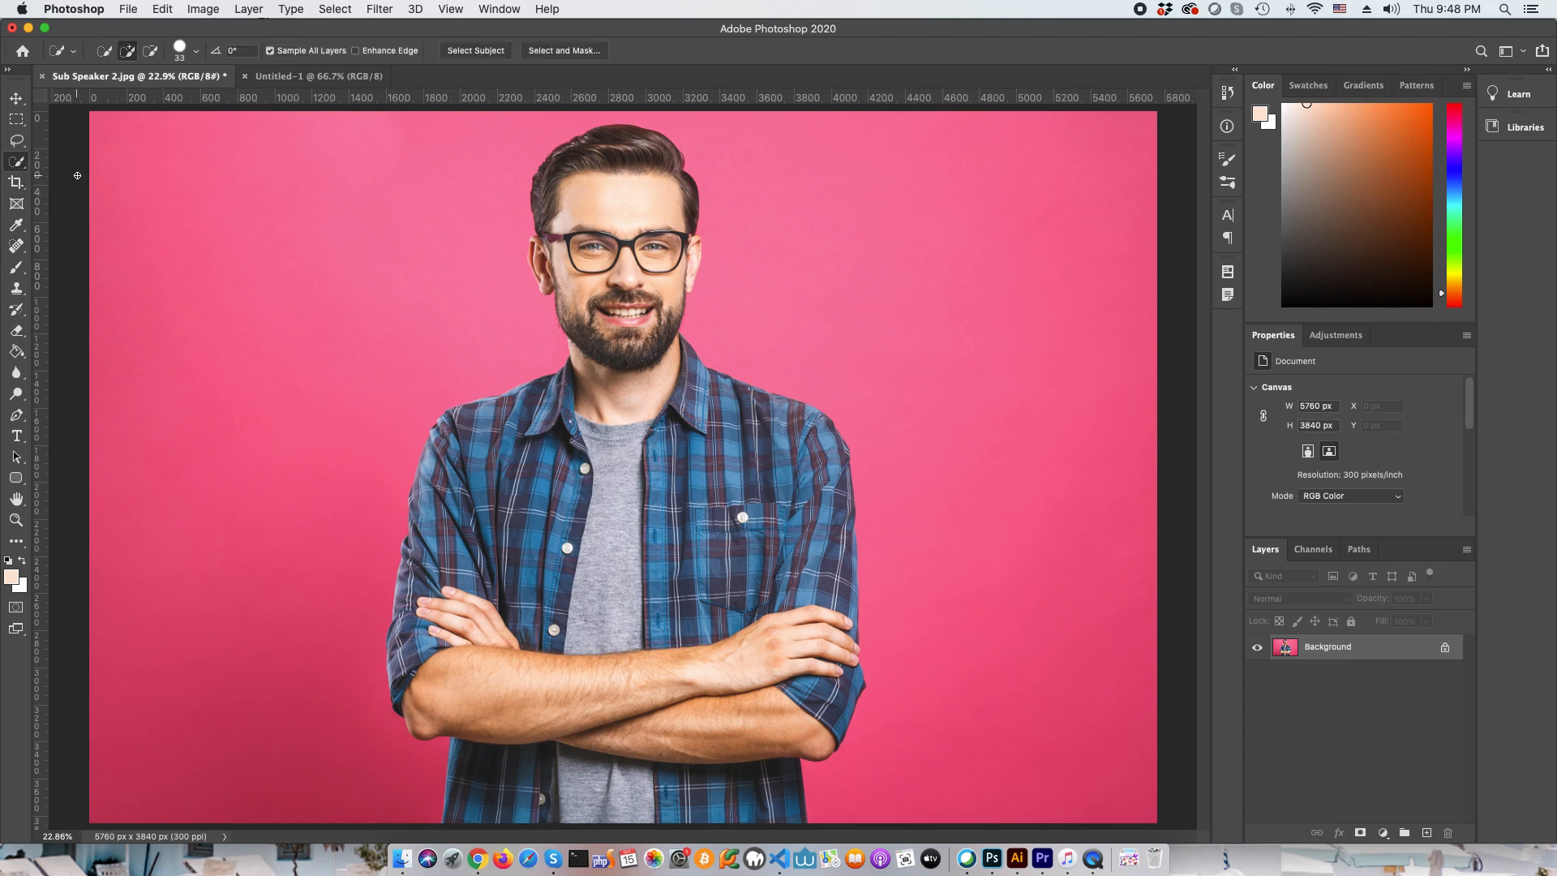
pyautogui.click(196, 52)
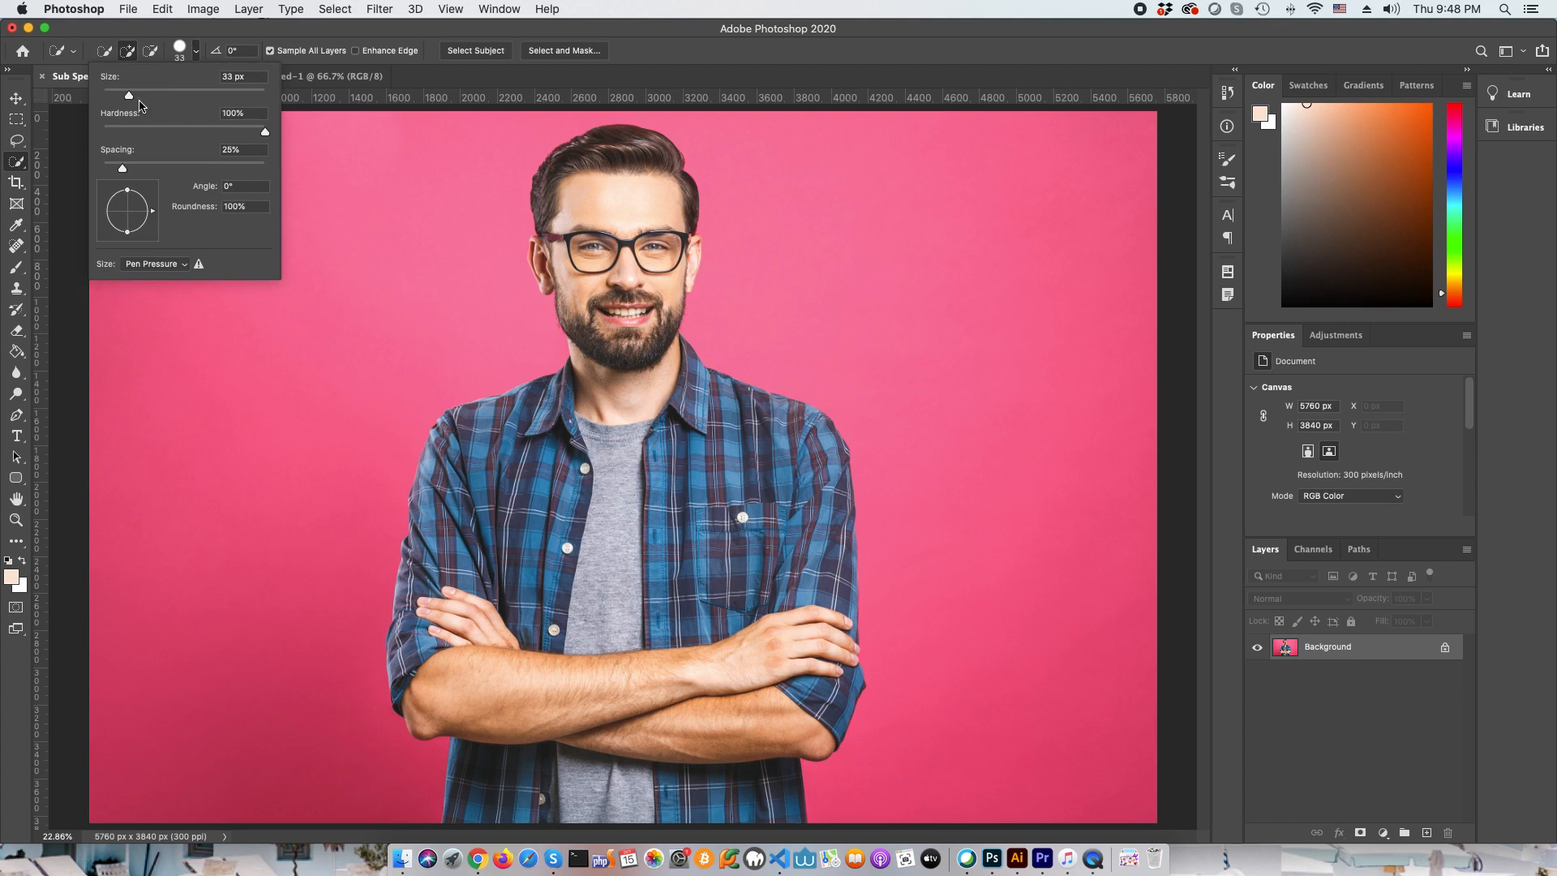
pyautogui.moveTo(128, 96); pyautogui.dragTo(174, 97)
pyautogui.press('Return')
# Return to the Brush tool, try the round recent brushes, and choose the bristle-textured brush.
pyautogui.press('b')
pyautogui.click(117, 50)
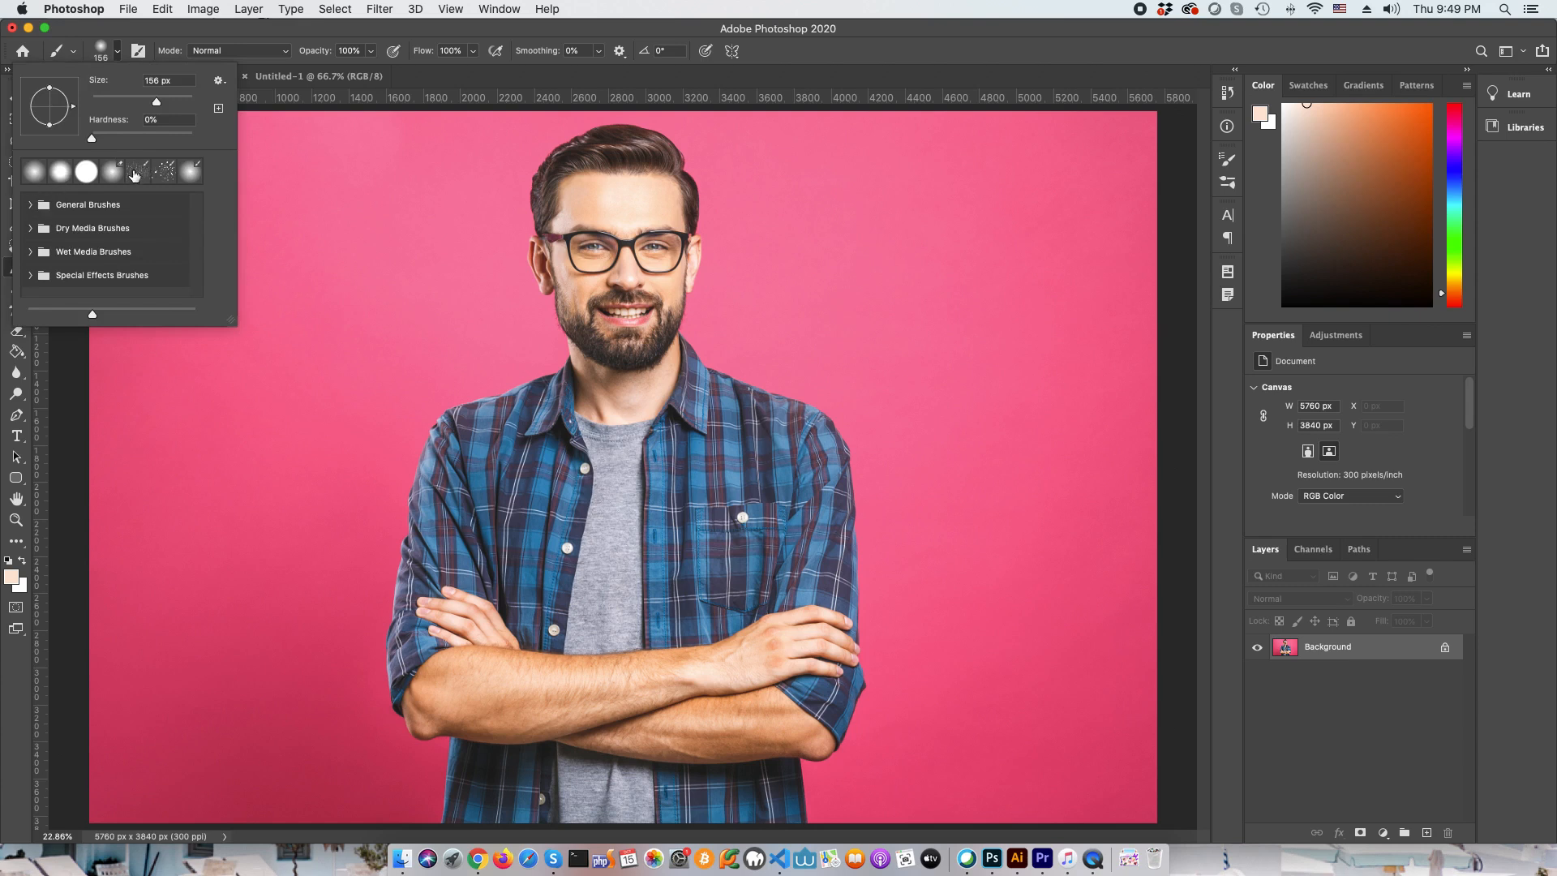
pyautogui.click(59, 173)
pyautogui.click(60, 174)
pyautogui.click(85, 172)
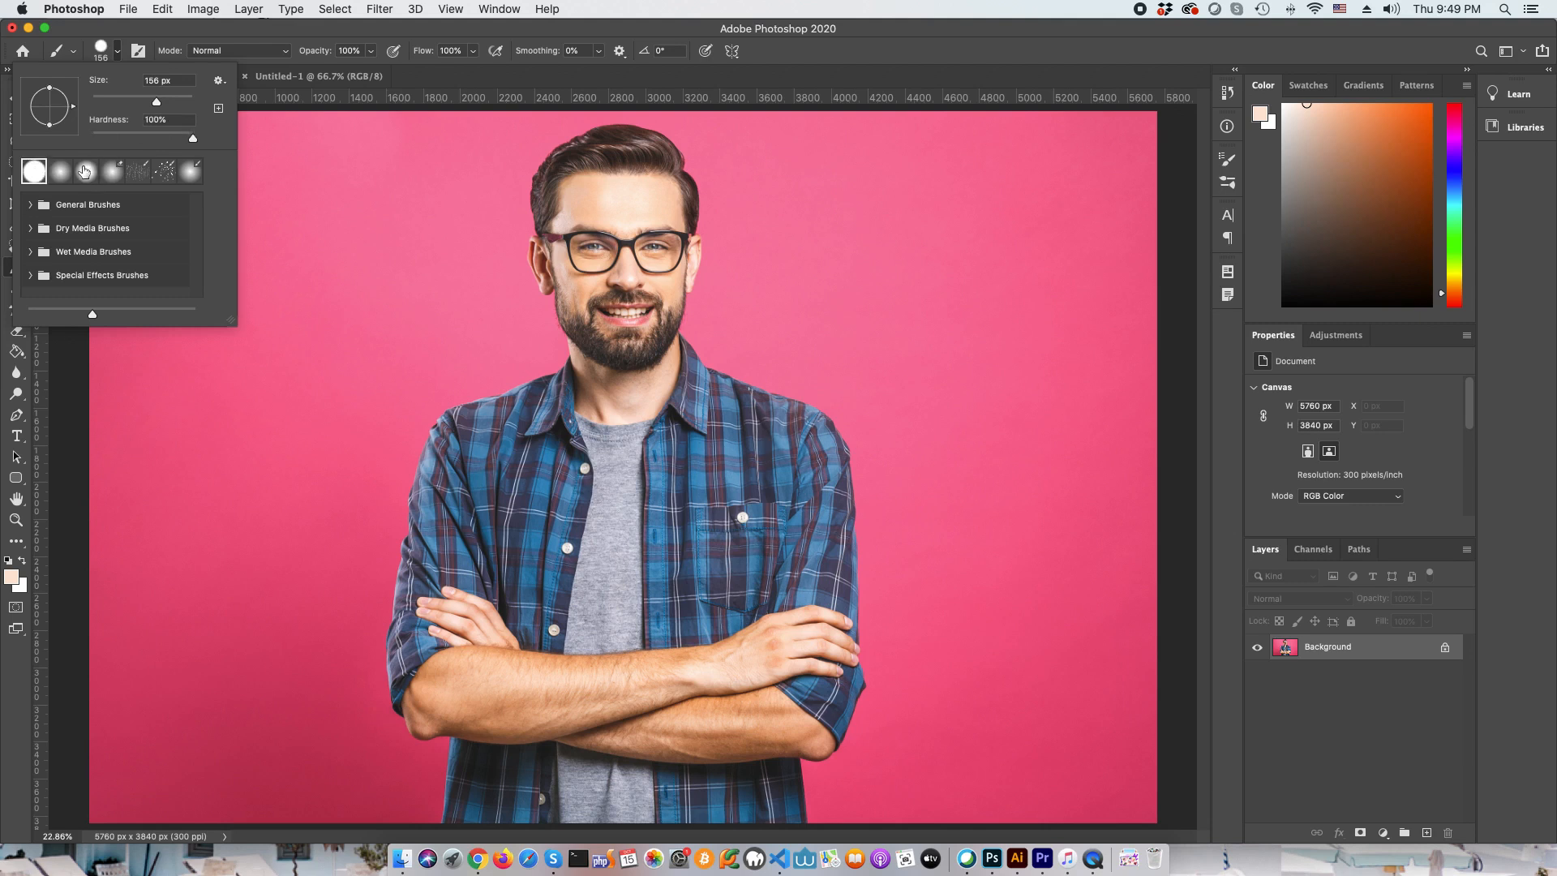
pyautogui.click(139, 174)
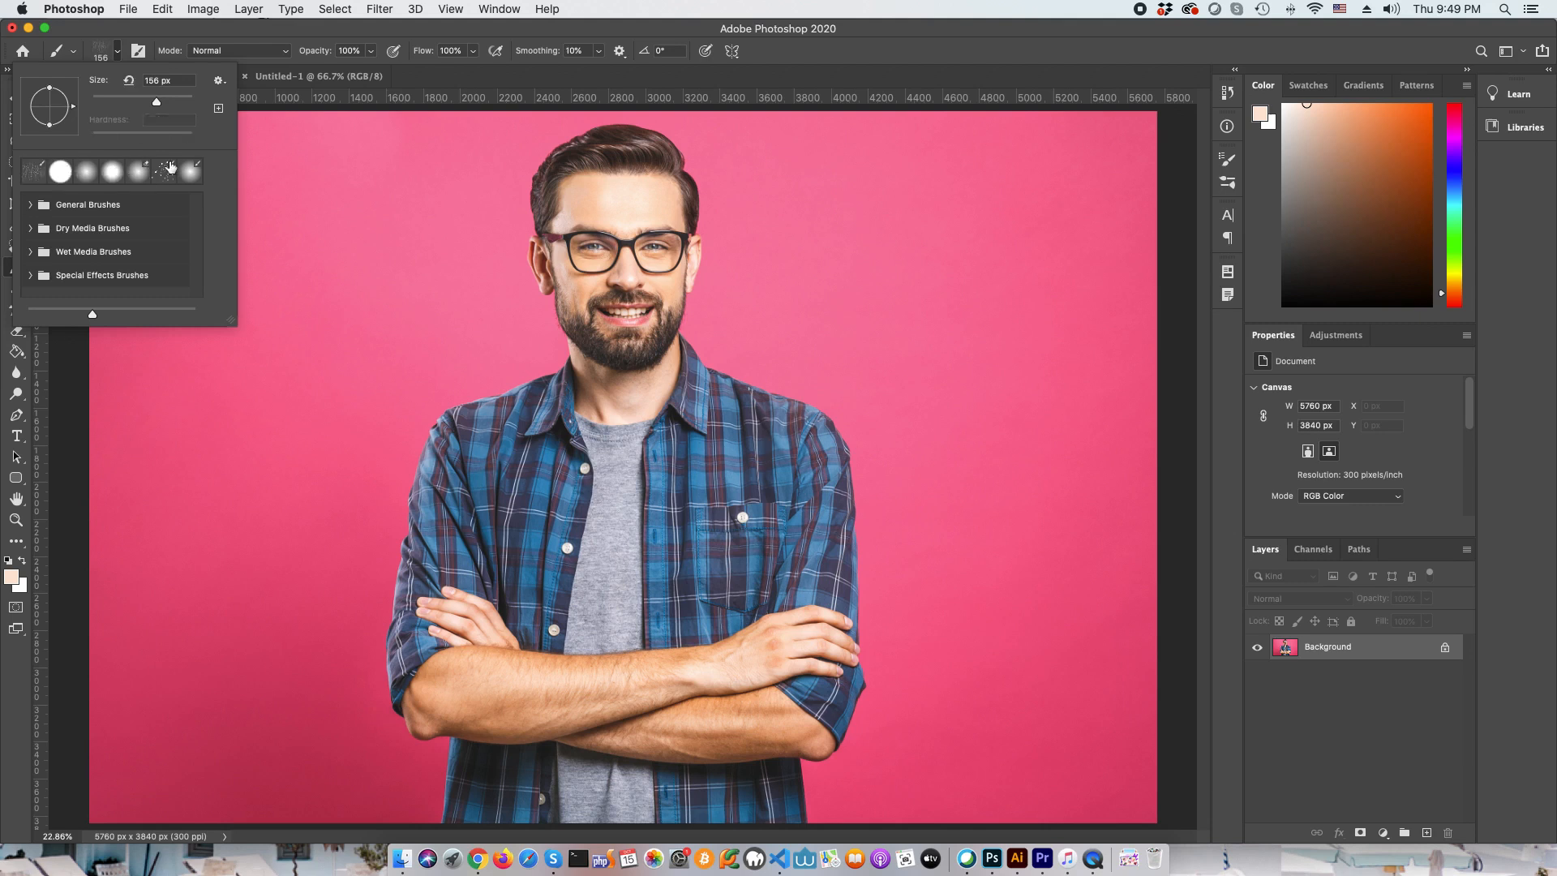
# Paint a looping textured stroke on the pink background beside the man and undo it.
pyautogui.click(411, 213)
pyautogui.moveTo(415, 211)
pyautogui.mouseDown()
pyautogui.moveTo(401, 264)
pyautogui.moveTo(280, 313)
pyautogui.moveTo(237, 206)
pyautogui.moveTo(259, 363)
pyautogui.moveTo(357, 318)
pyautogui.moveTo(376, 342)
pyautogui.moveTo(334, 431)
pyautogui.moveTo(417, 400)
pyautogui.moveTo(482, 277)
pyautogui.moveTo(459, 180)
pyautogui.moveTo(386, 164)
pyautogui.moveTo(313, 237)
pyautogui.mouseUp()
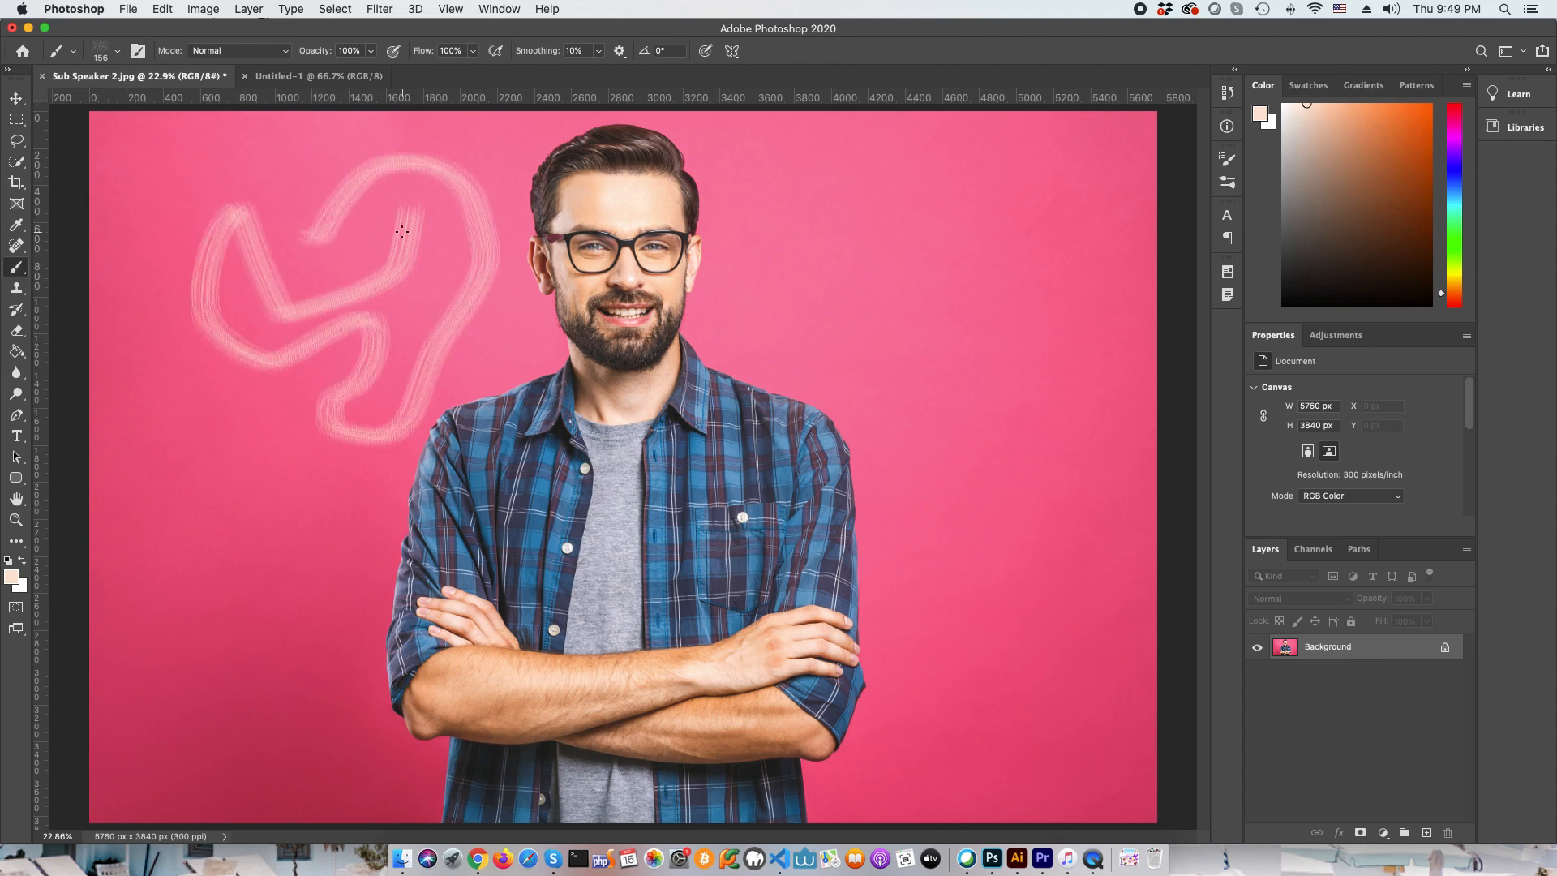
pyautogui.press('super+z')
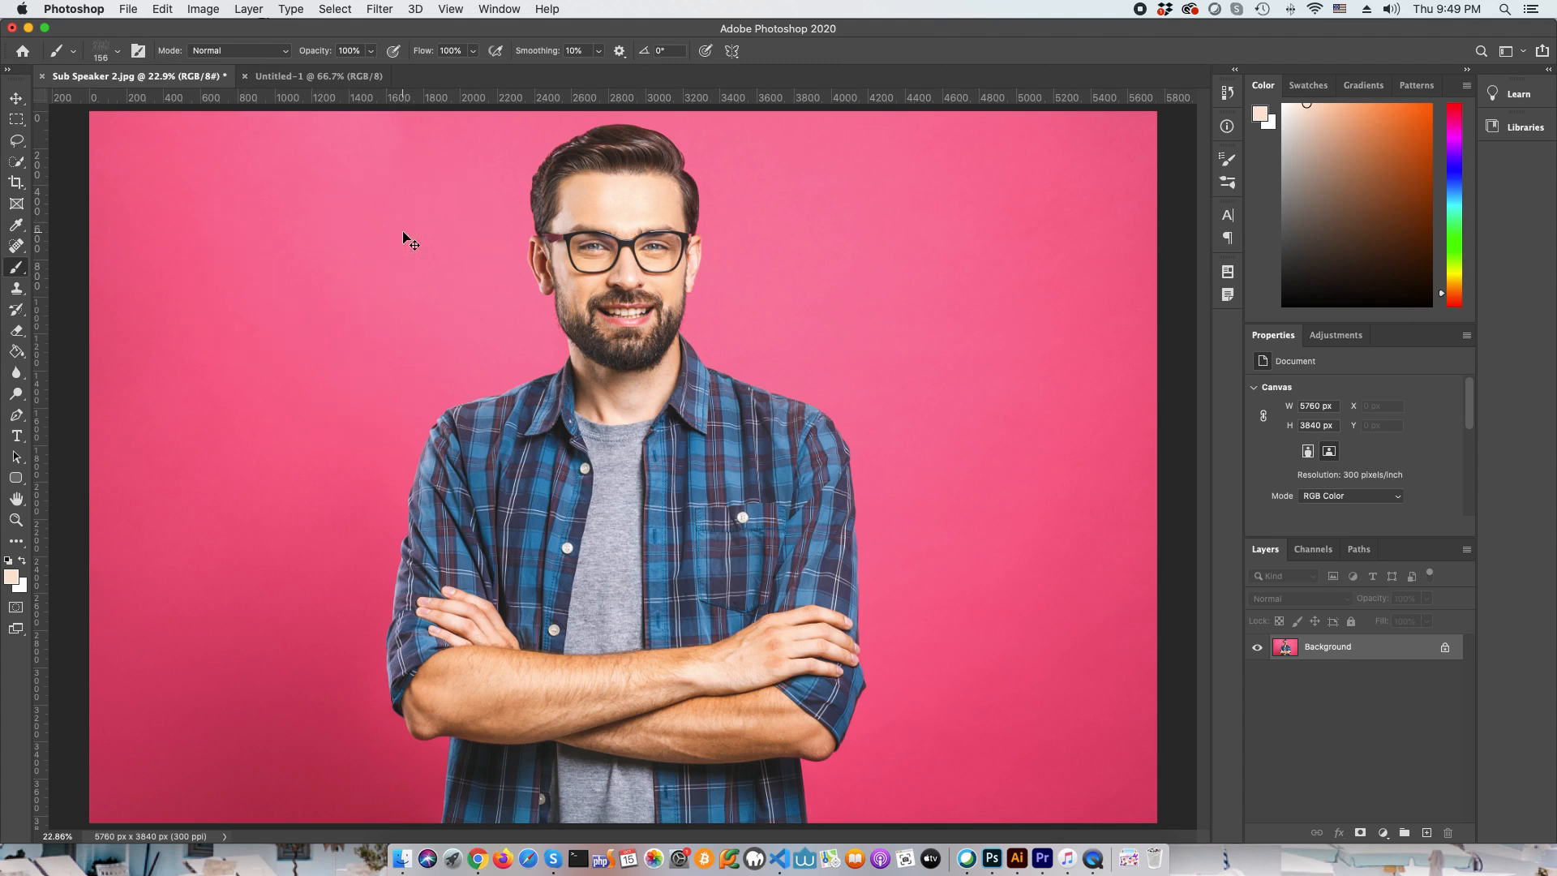
# Choose the KYLE Ultimate Pencil Hard preset from the Dry Media Brushes and paint a thin curved stroke on the pink background beside the man.
pyautogui.click(115, 50)
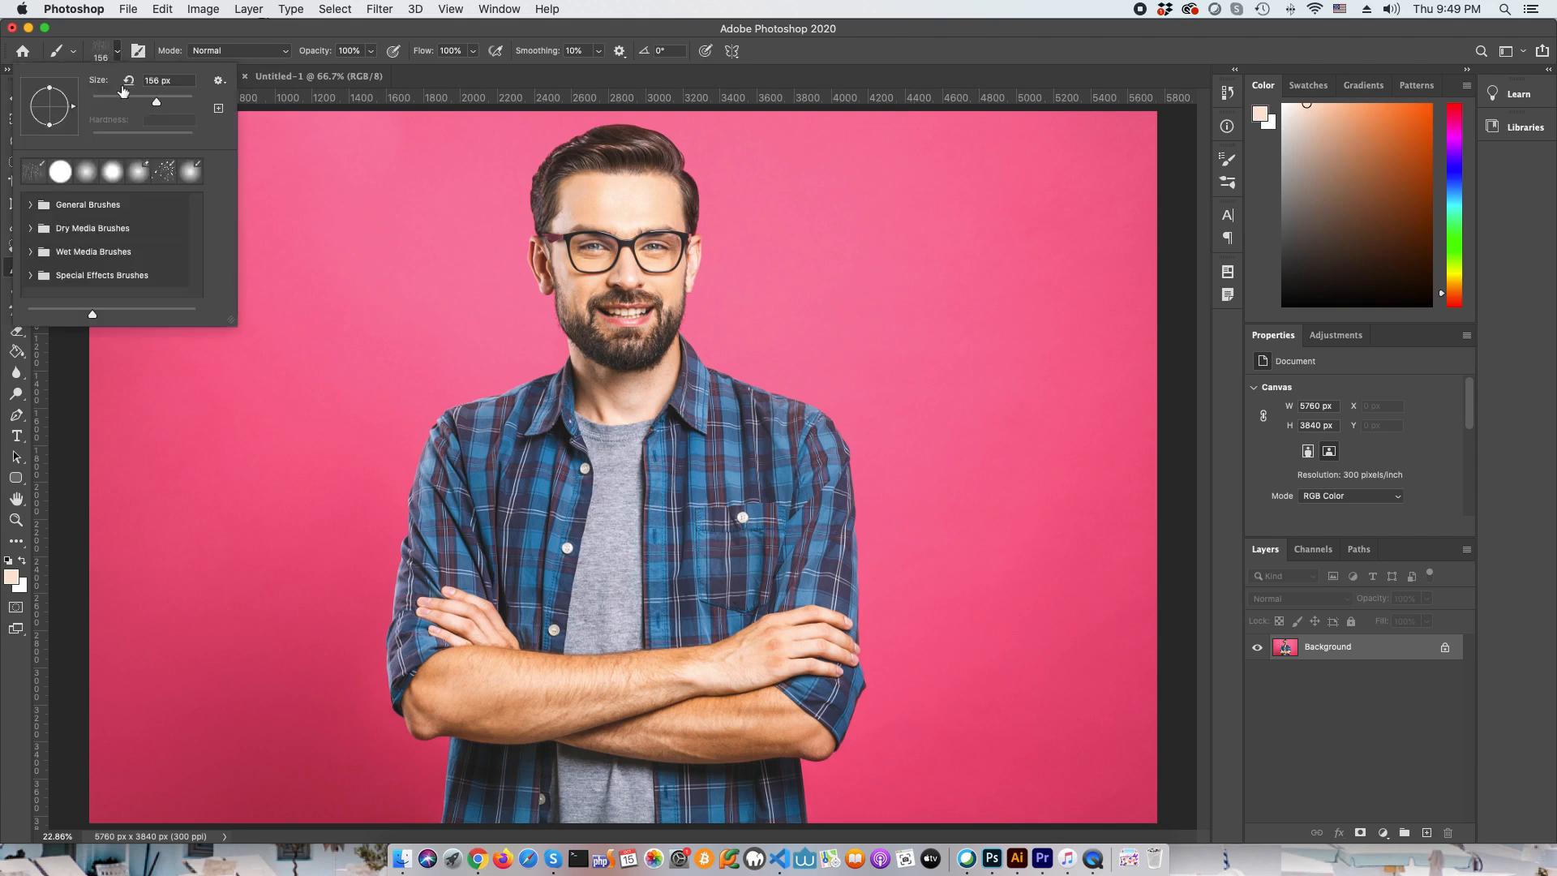
pyautogui.click(32, 209)
pyautogui.scroll(-3, 74, 257)
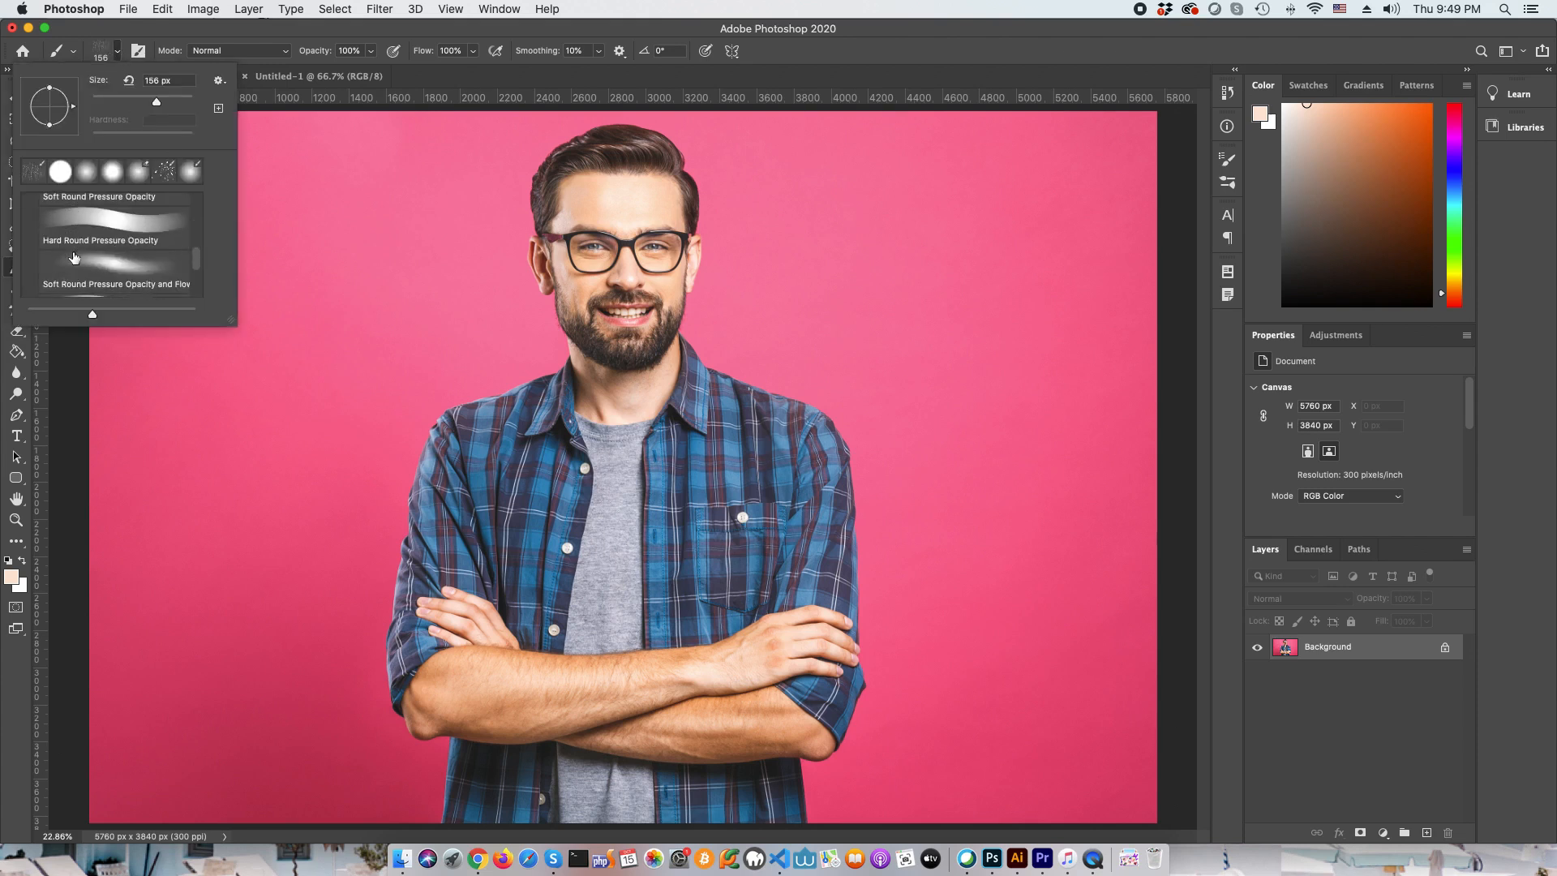
pyautogui.scroll(-4, 74, 258)
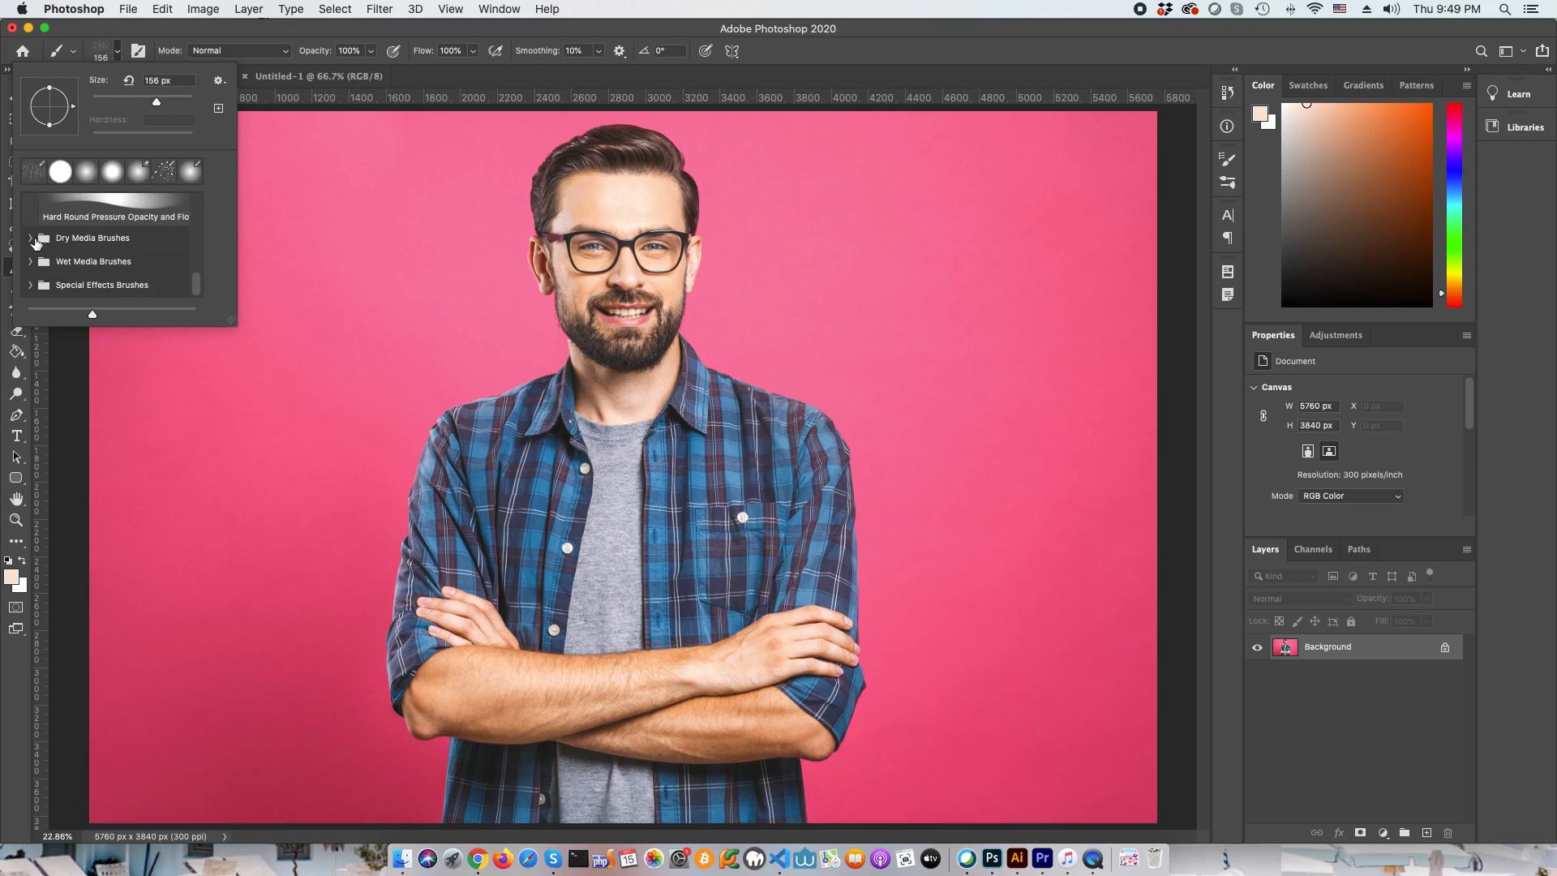
pyautogui.click(31, 238)
pyautogui.scroll(-1, 75, 249)
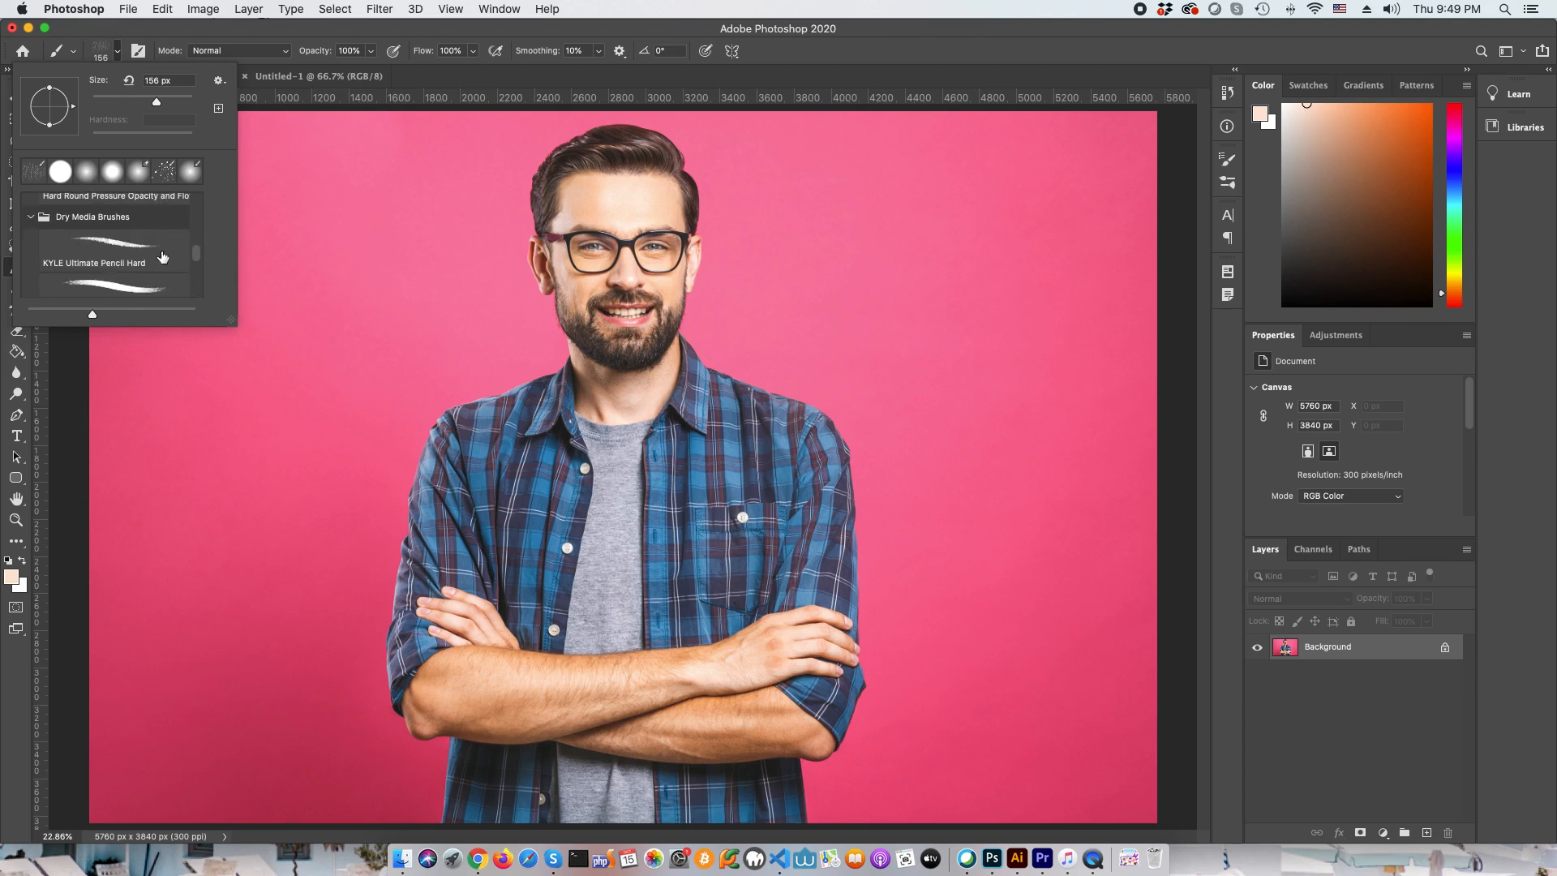
pyautogui.click(108, 241)
pyautogui.press('Return')
pyautogui.moveTo(241, 416)
pyautogui.mouseDown()
pyautogui.moveTo(438, 255)
pyautogui.moveTo(423, 355)
pyautogui.moveTo(388, 395)
pyautogui.mouseUp()
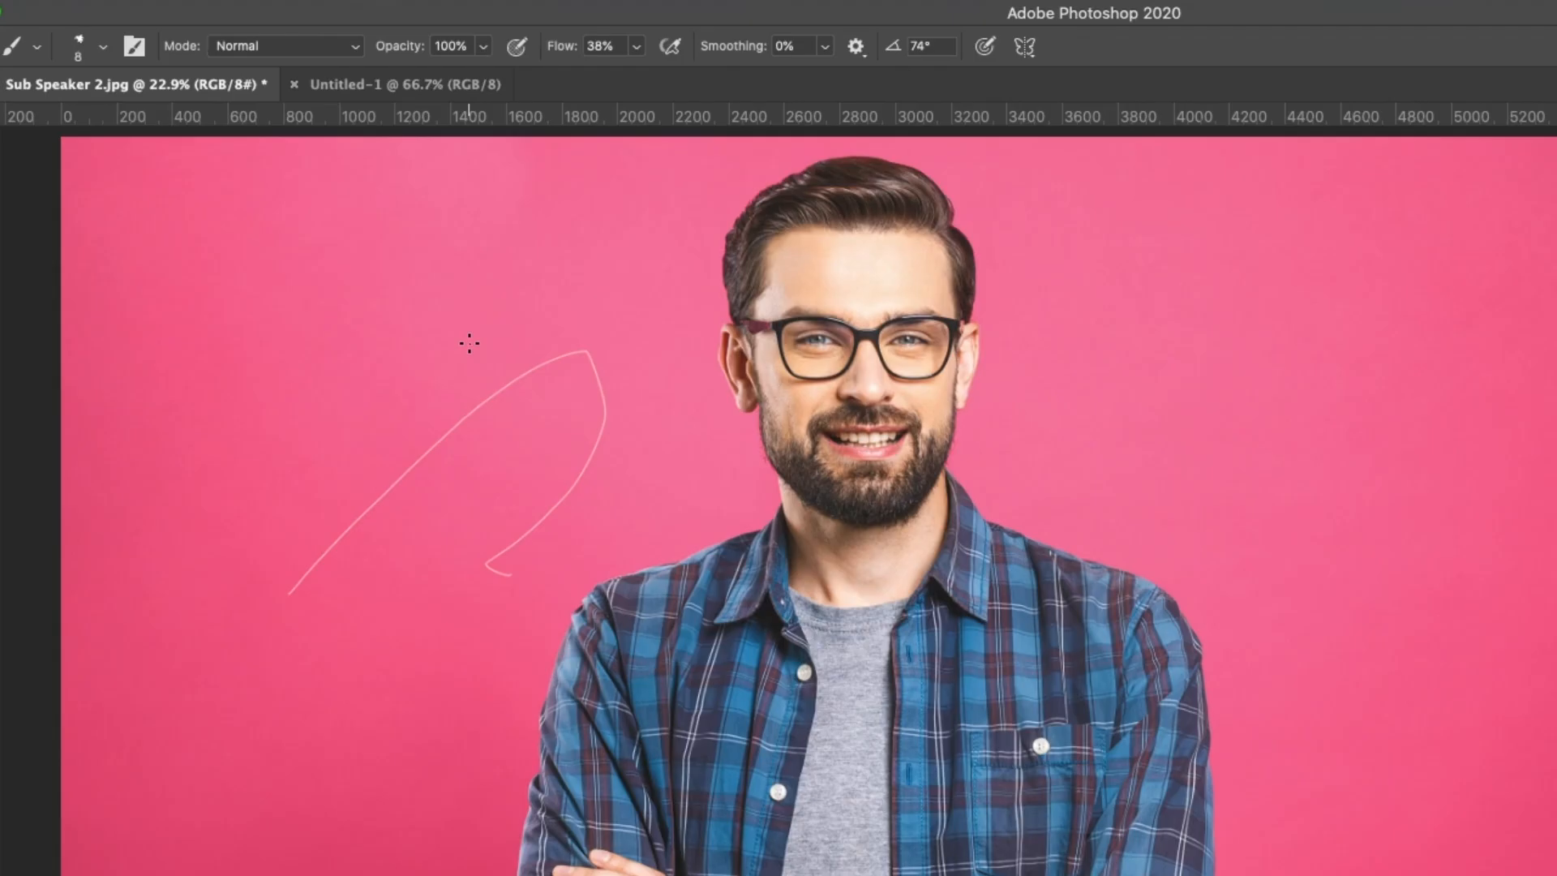
# Enlarge the pencil brush tip to 700 px.
pyautogui.press(']')
pyautogui.press(']')
pyautogui.press(']')
pyautogui.press(']')
pyautogui.press(']')
pyautogui.press(']')
pyautogui.press(']')
pyautogui.press(']')
pyautogui.press(']')
pyautogui.press(']')
pyautogui.press(']')
pyautogui.press(']')
pyautogui.press(']')
pyautogui.press(']')
pyautogui.press(']')
pyautogui.press(']')
pyautogui.press(']')
pyautogui.press(']')
pyautogui.press(']')
pyautogui.press(']')
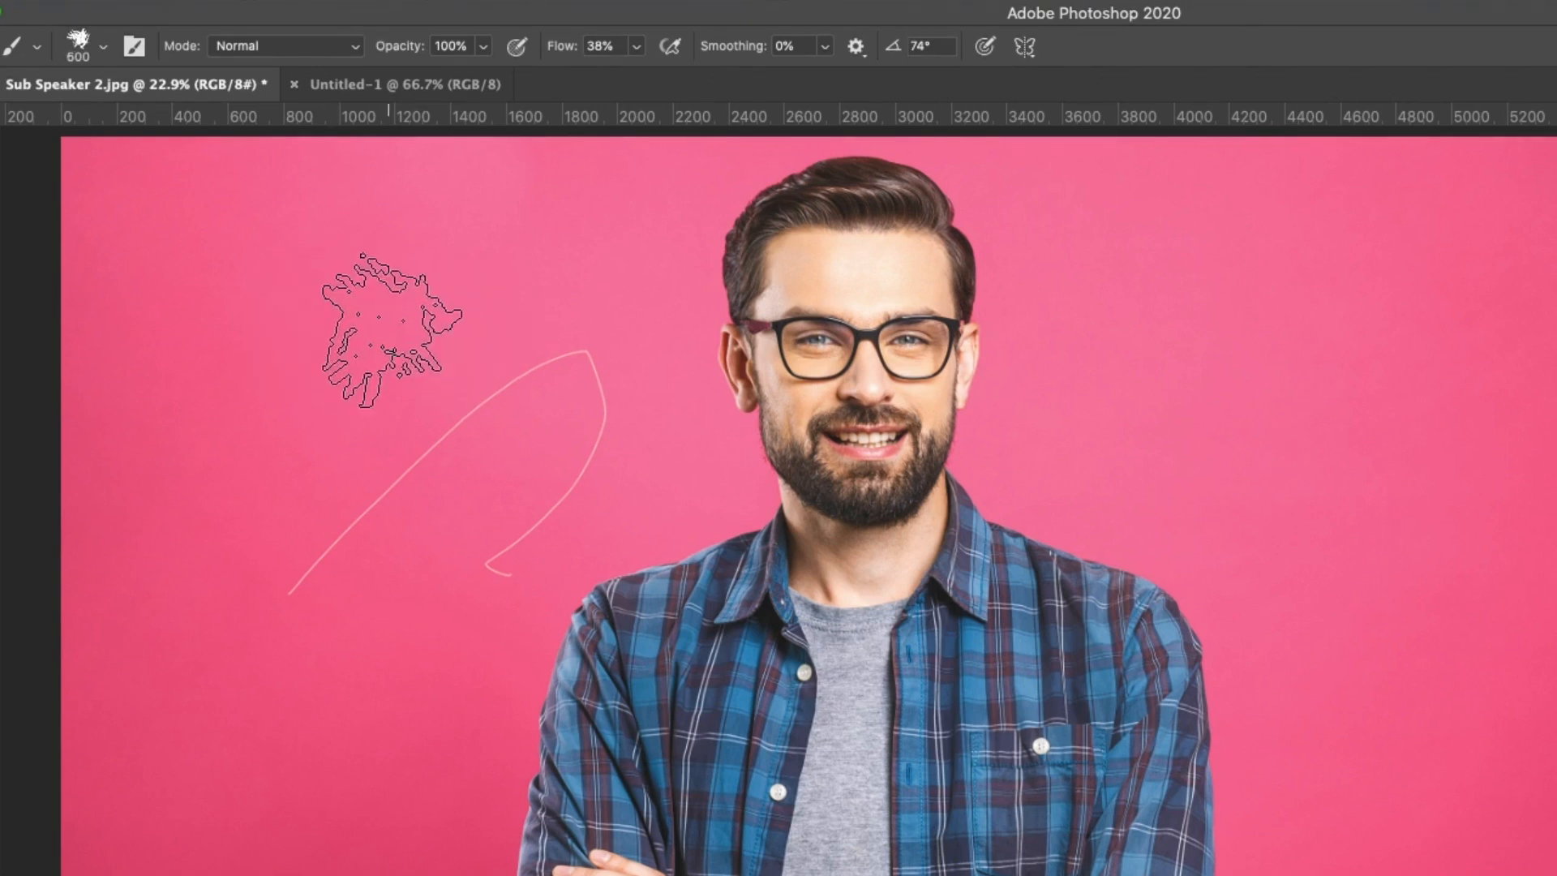
# Paint splatter-shaped dabs on the pink background with the enlarged brush and undo them.
pyautogui.click(1235, 404)
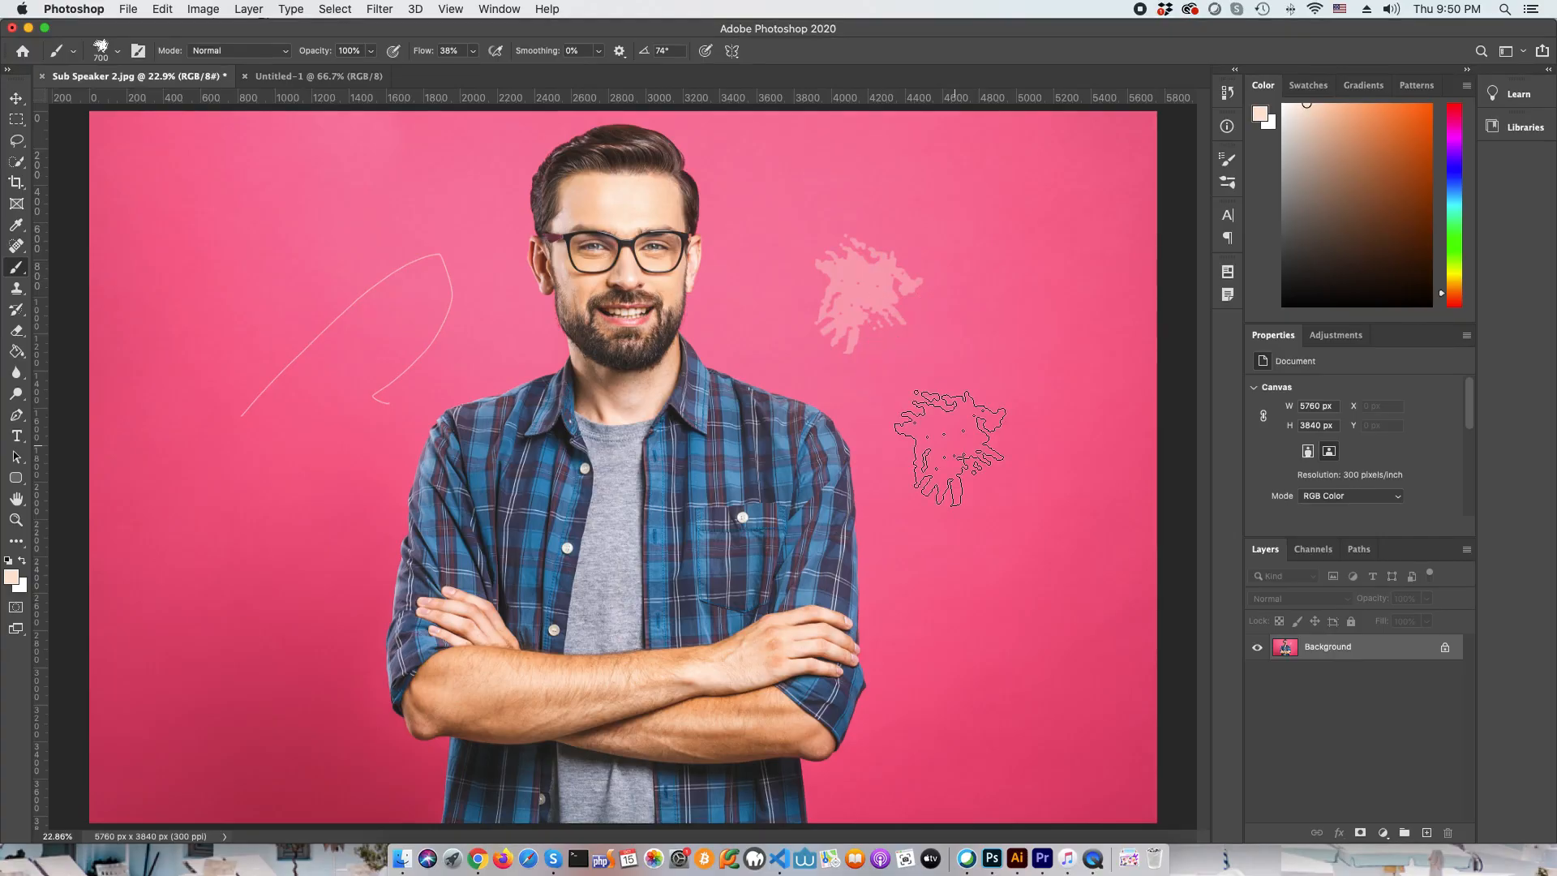
pyautogui.moveTo(950, 449)
pyautogui.mouseDown()
pyautogui.moveTo(961, 560)
pyautogui.moveTo(1054, 443)
pyautogui.moveTo(1017, 307)
pyautogui.moveTo(953, 240)
pyautogui.moveTo(775, 222)
pyautogui.moveTo(477, 252)
pyautogui.moveTo(375, 318)
pyautogui.moveTo(274, 337)
pyautogui.moveTo(282, 300)
pyautogui.moveTo(375, 344)
pyautogui.moveTo(414, 413)
pyautogui.mouseUp()
pyautogui.press('super+z')
pyautogui.press('super+z')
pyautogui.press('super+z')
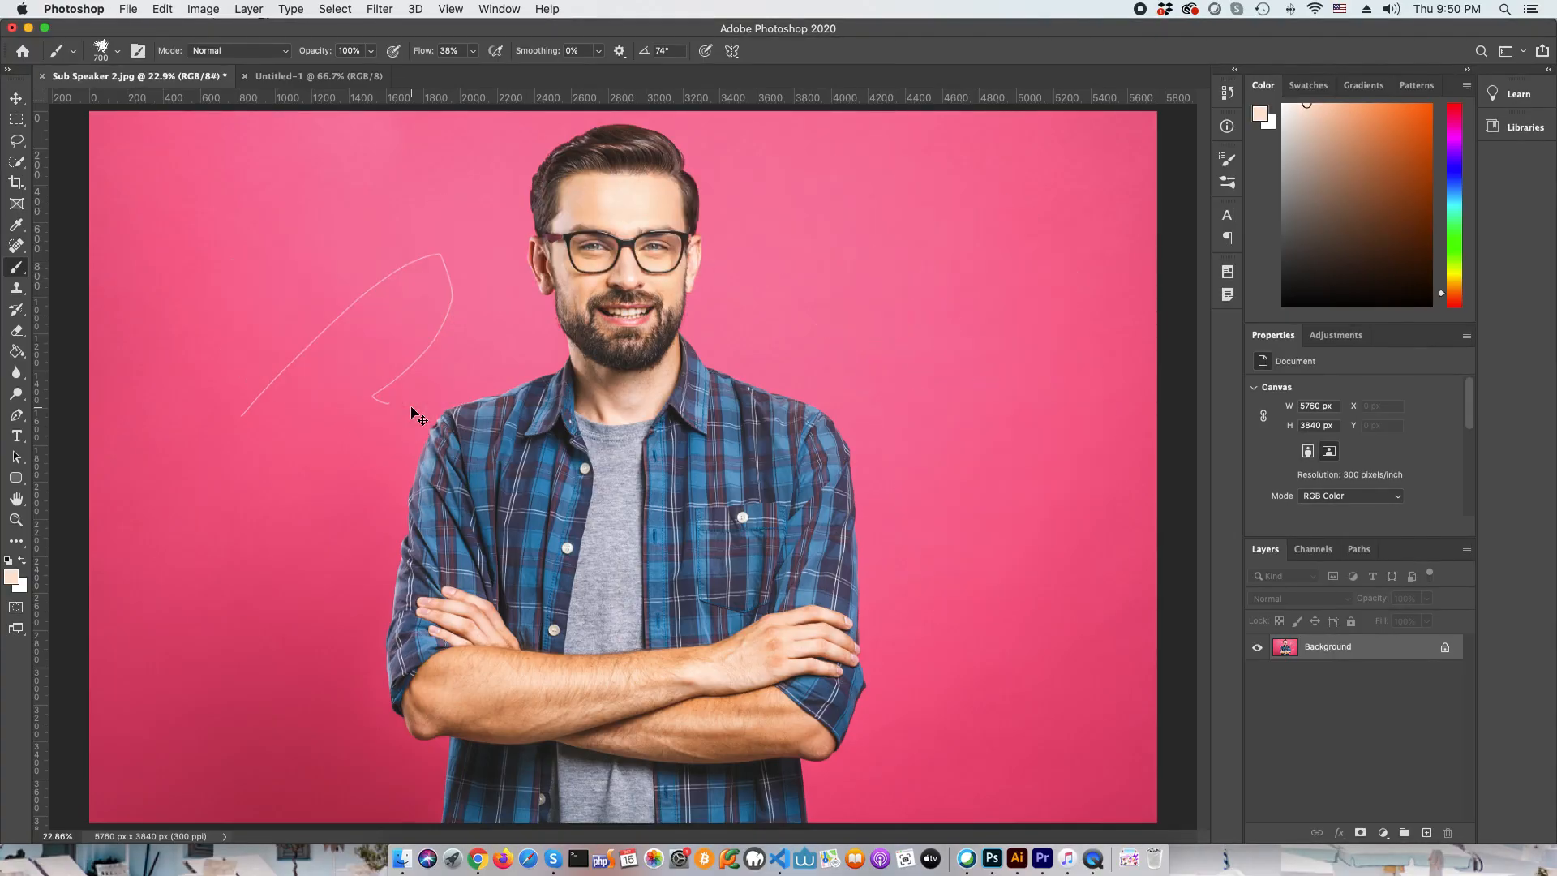
# Pick a textured 250 px brush preset, try the recent hard round brush, and return to the textured one.
pyautogui.click(118, 50)
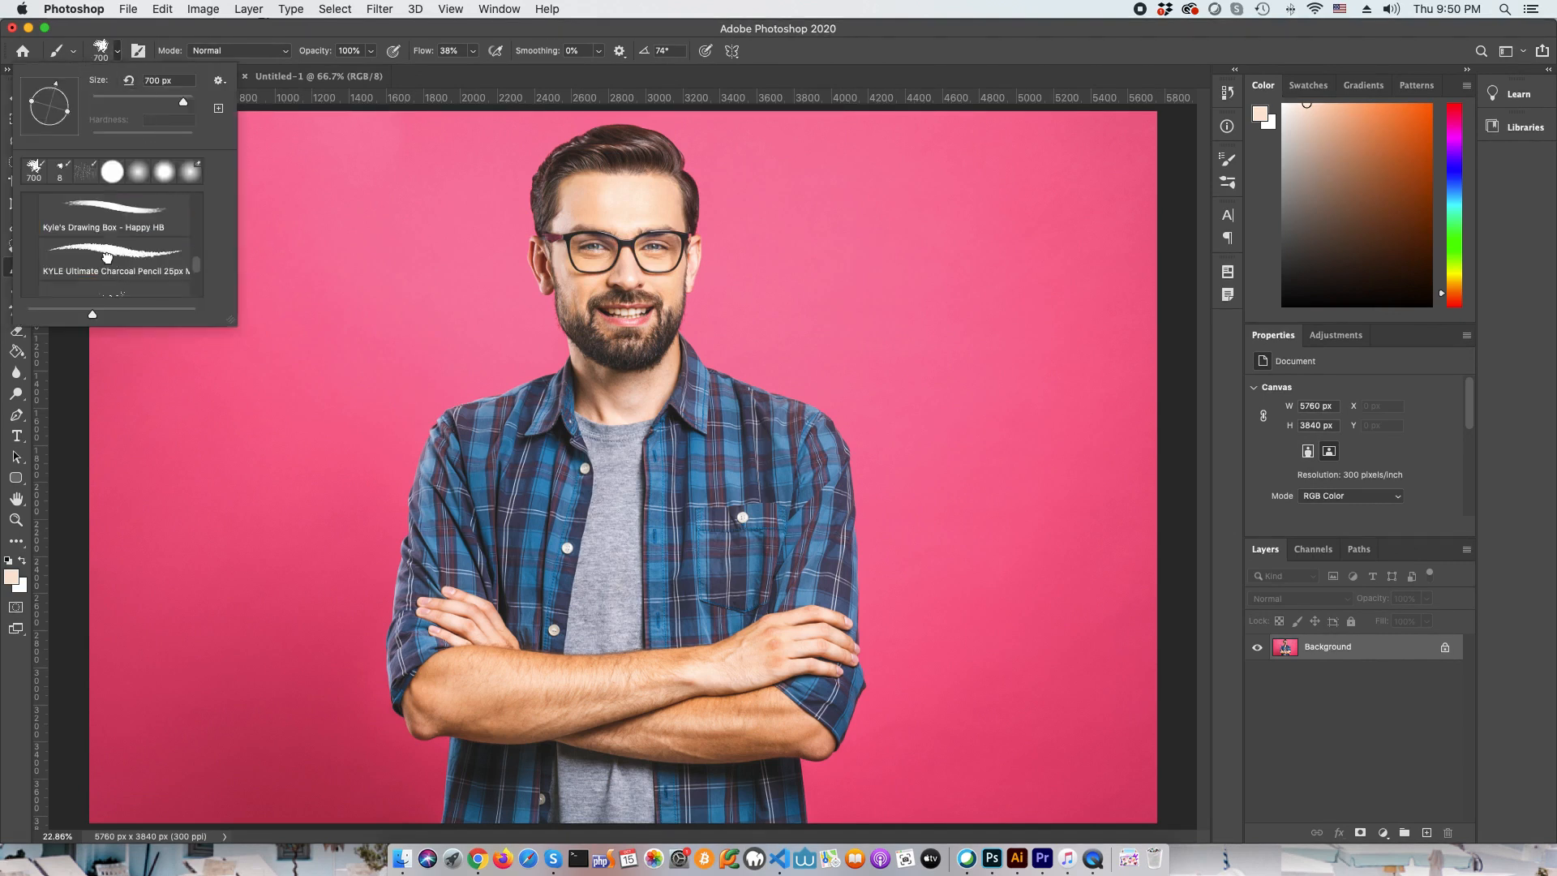
pyautogui.click(111, 265)
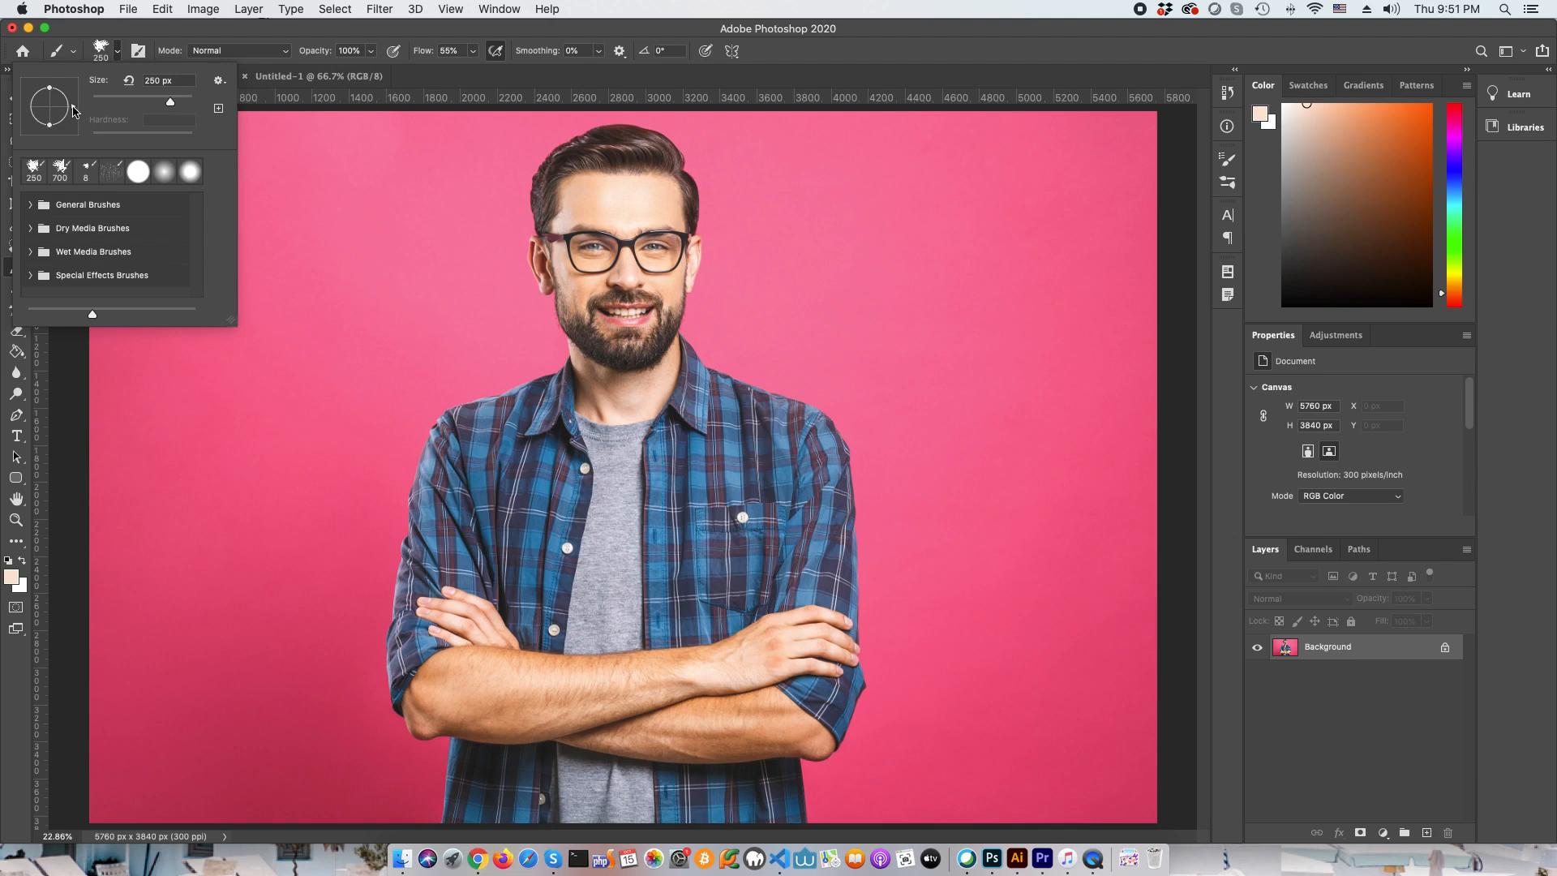
pyautogui.click(138, 171)
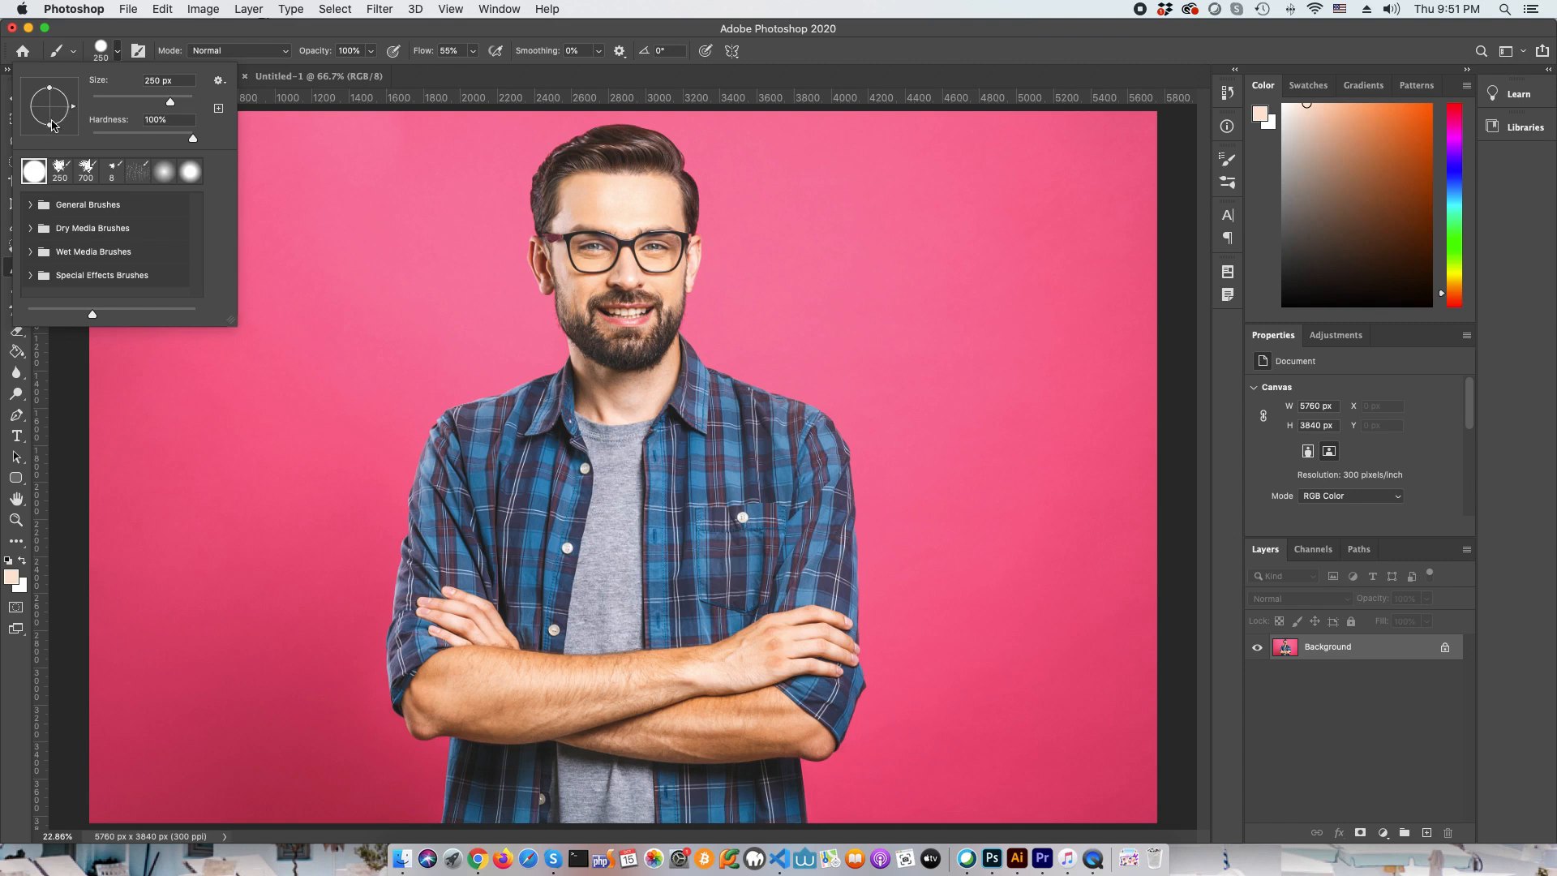
pyautogui.click(60, 168)
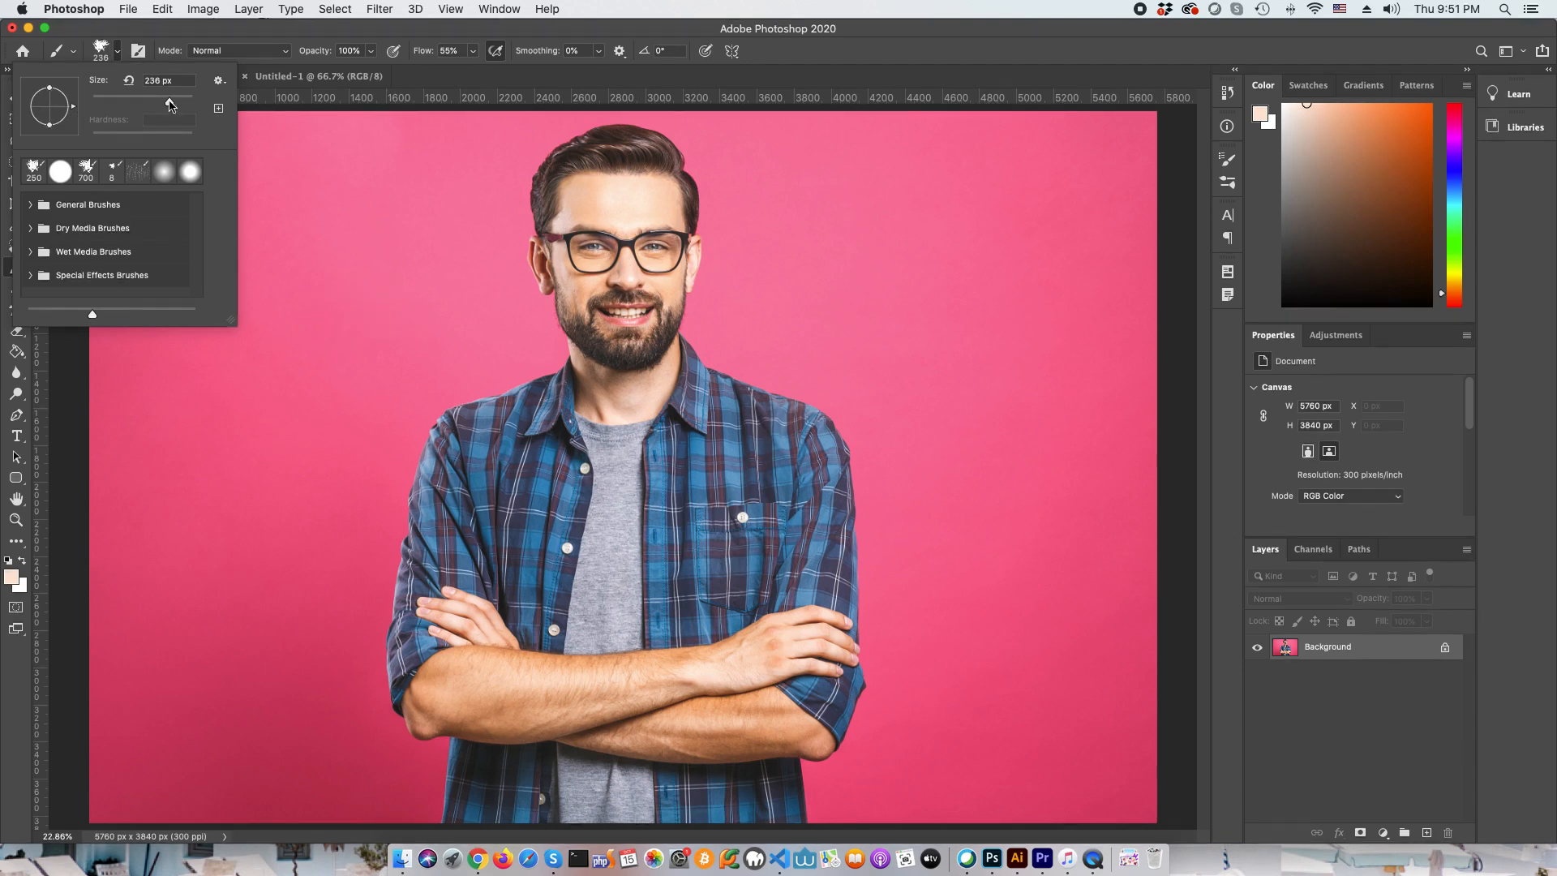
# Set the textured brush's size to 428 px and rotate its tip to 92°.
pyautogui.moveTo(171, 104); pyautogui.dragTo(179, 104)
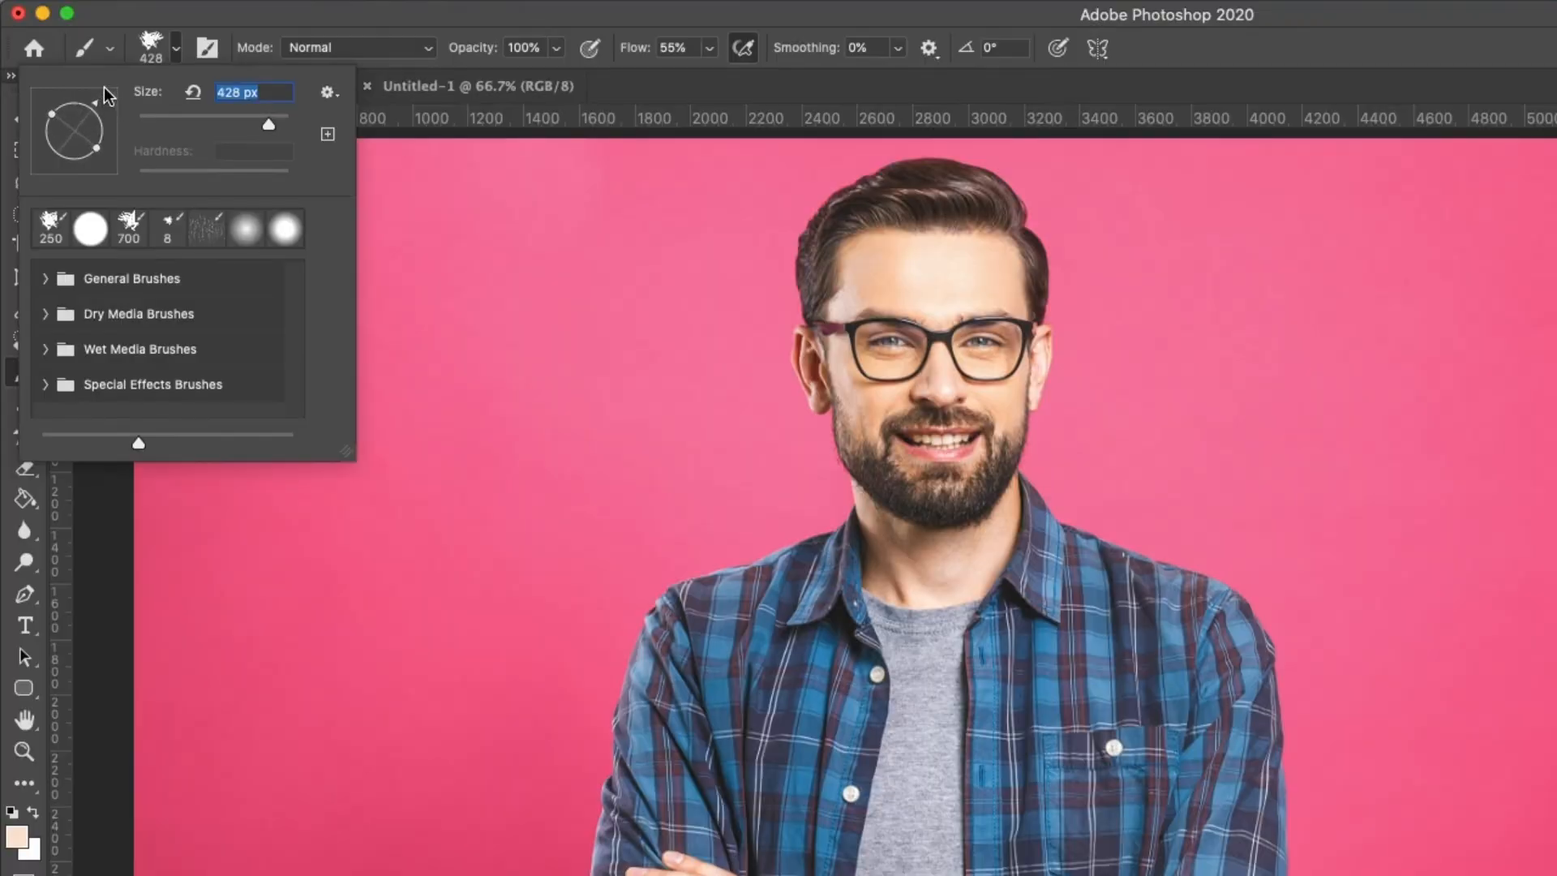
pyautogui.moveTo(71, 108); pyautogui.dragTo(52, 73)
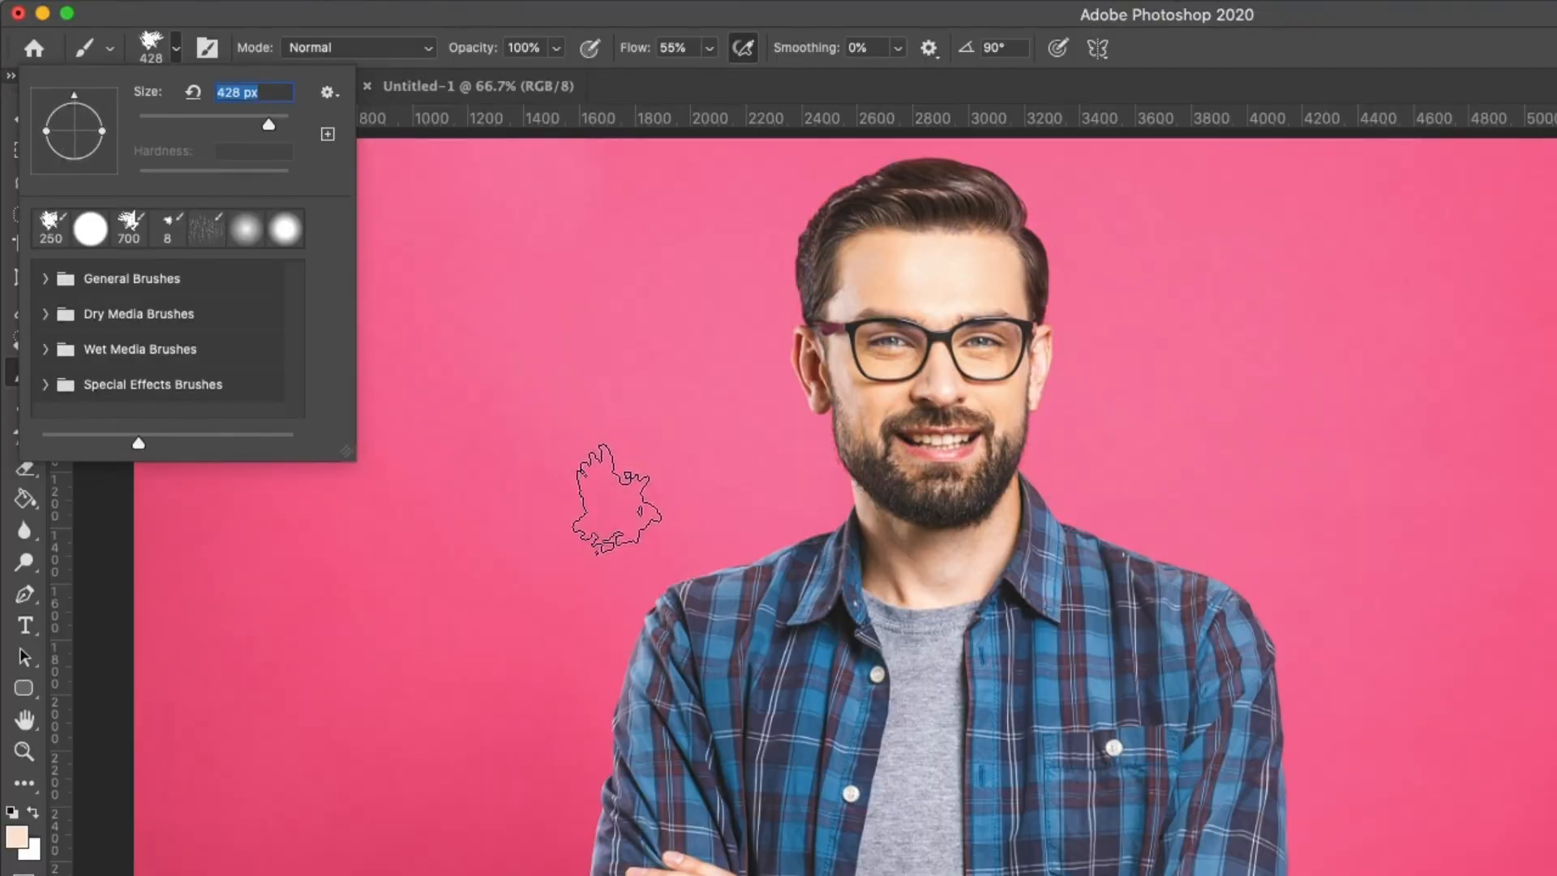
pyautogui.moveTo(62, 96)
pyautogui.mouseDown()
pyautogui.moveTo(37, 136)
pyautogui.moveTo(48, 158)
pyautogui.moveTo(51, 97)
pyautogui.moveTo(81, 97)
pyautogui.moveTo(98, 146)
pyautogui.moveTo(262, 156)
pyautogui.moveTo(82, 131)
pyautogui.moveTo(104, 131)
pyautogui.mouseUp()
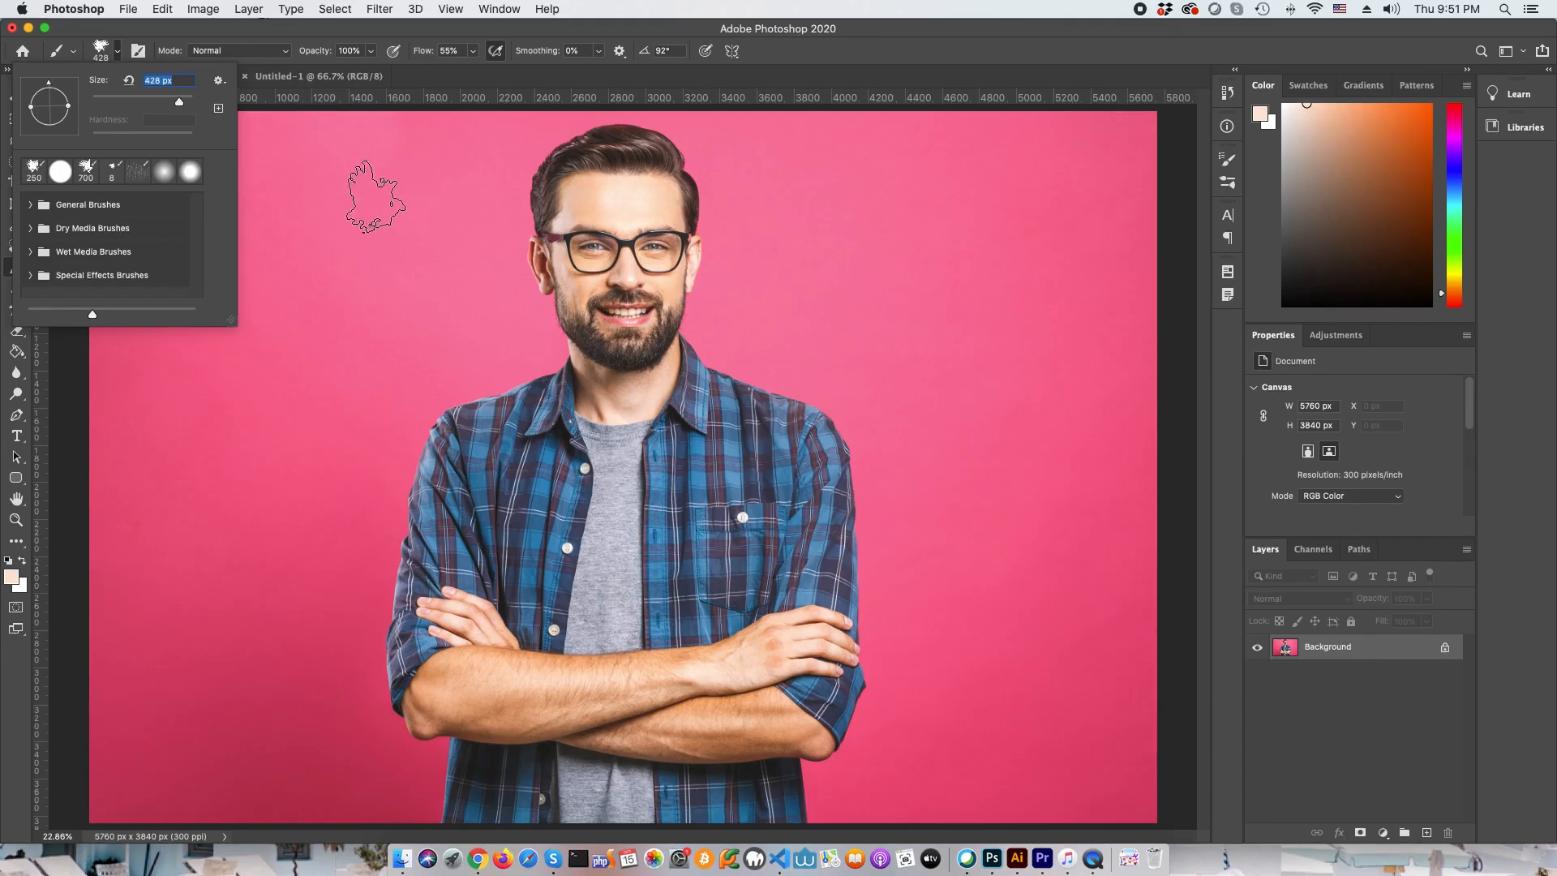
# Choose the hard round brush, flatten its tip into a horizontal ellipse, and paint one dab on the background beside the man's head.
pyautogui.click(60, 173)
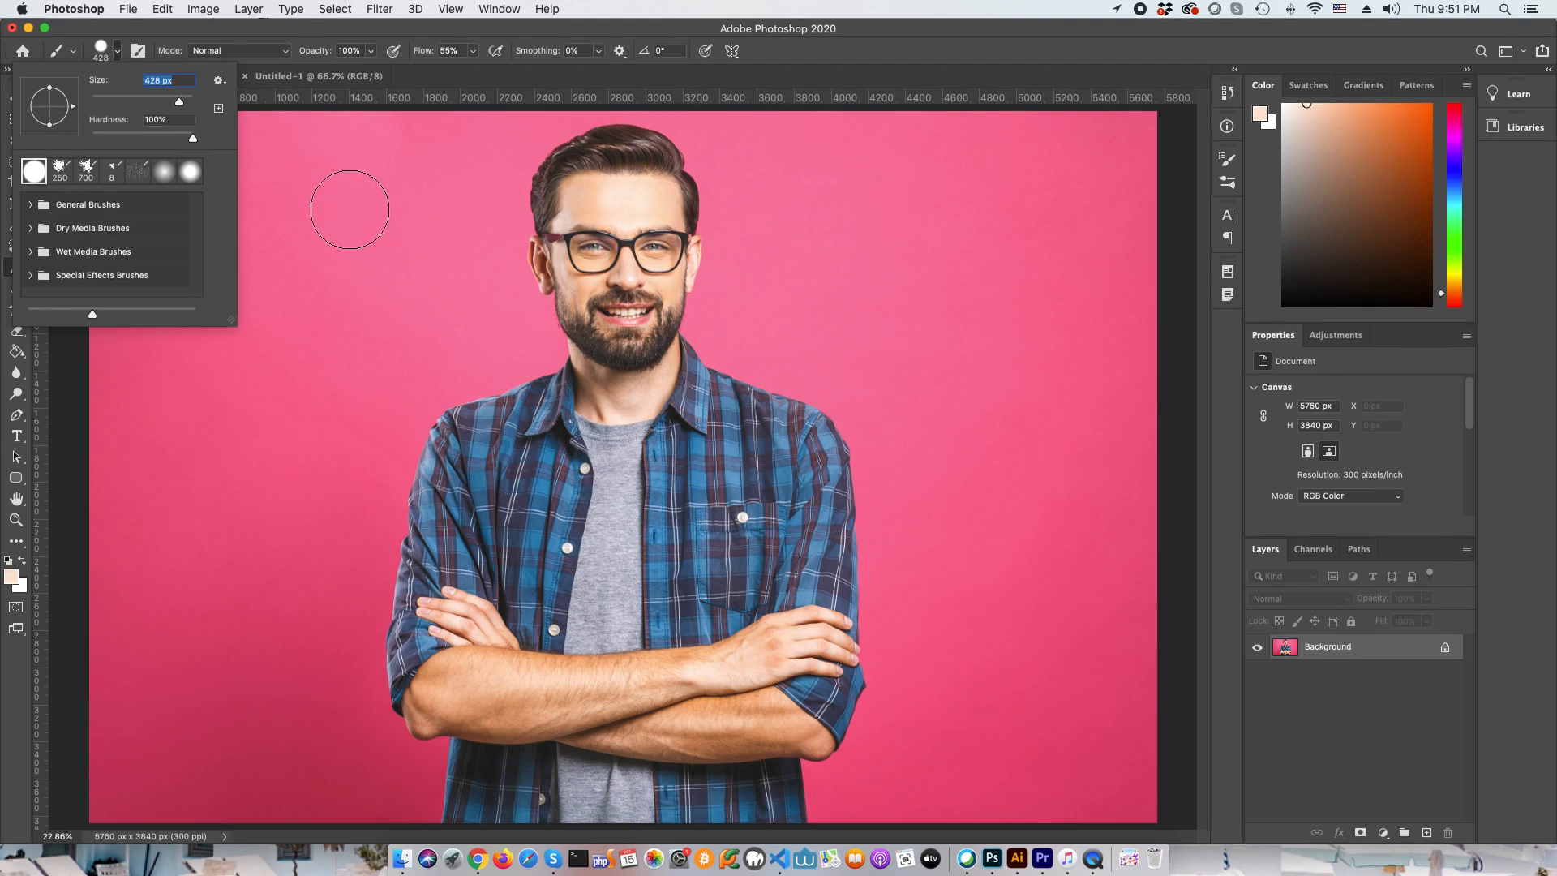
pyautogui.moveTo(49, 130); pyautogui.dragTo(49, 113)
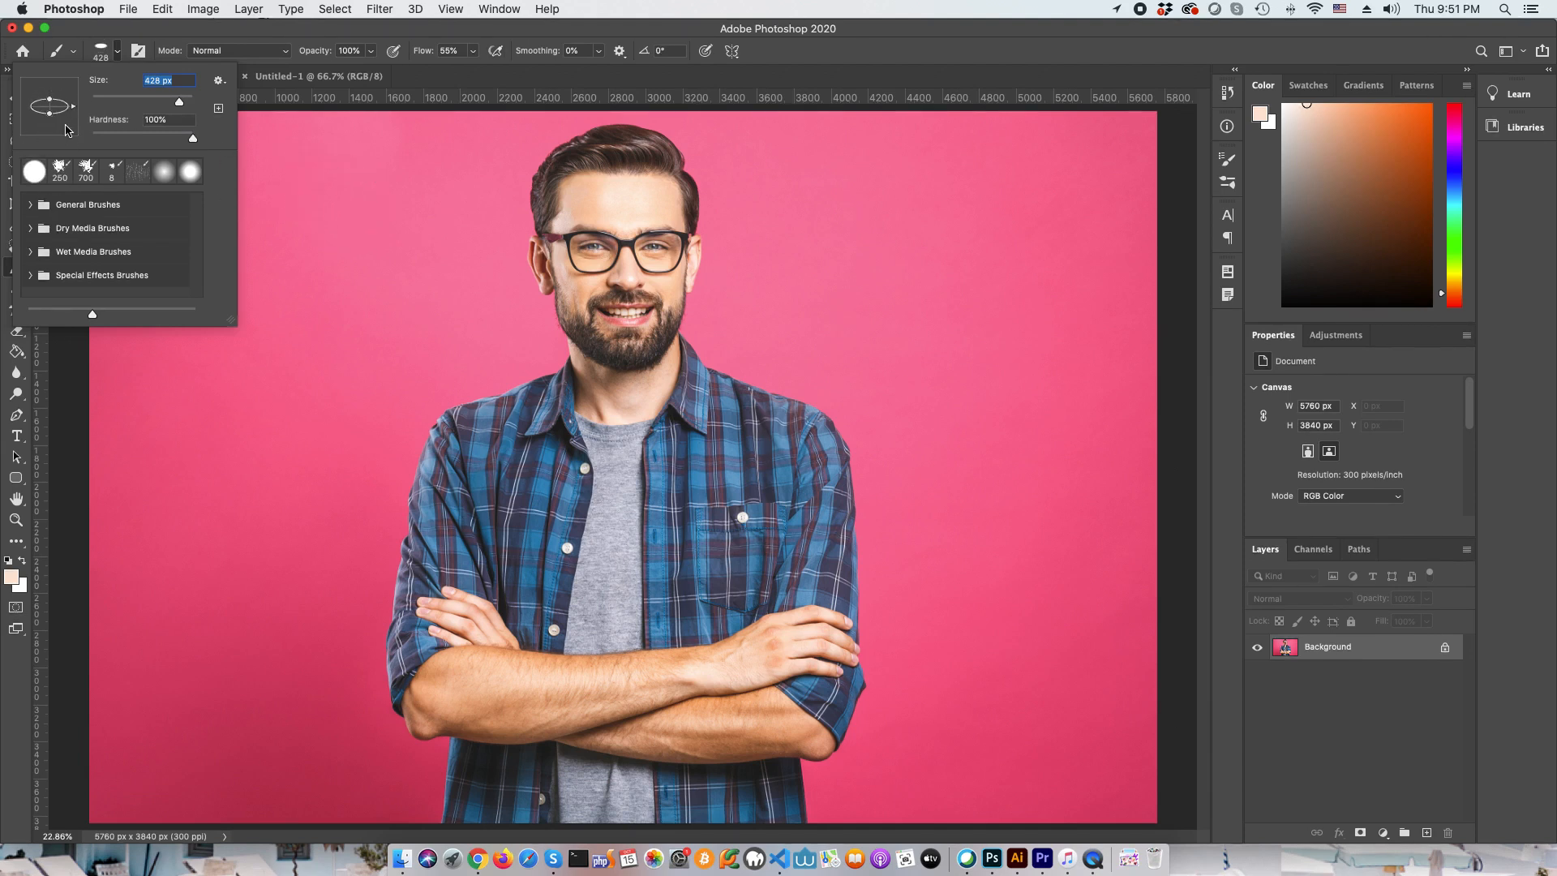
pyautogui.click(362, 194)
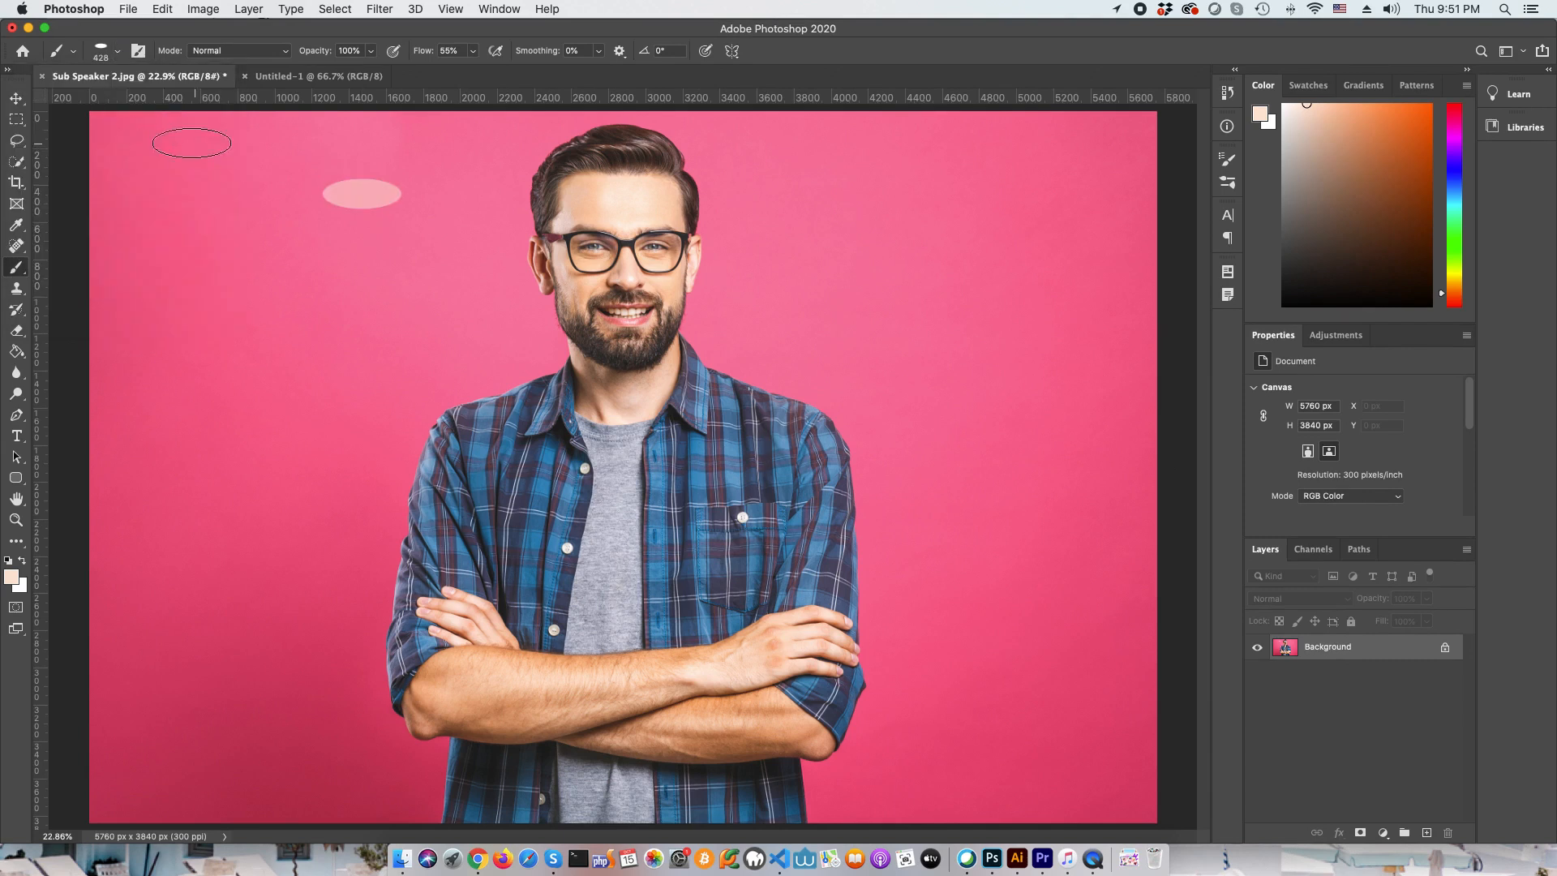
# Rotate the elliptical brush tip to 90° and paint a vertical dab centred over the horizontal one to form a cross.
pyautogui.click(118, 52)
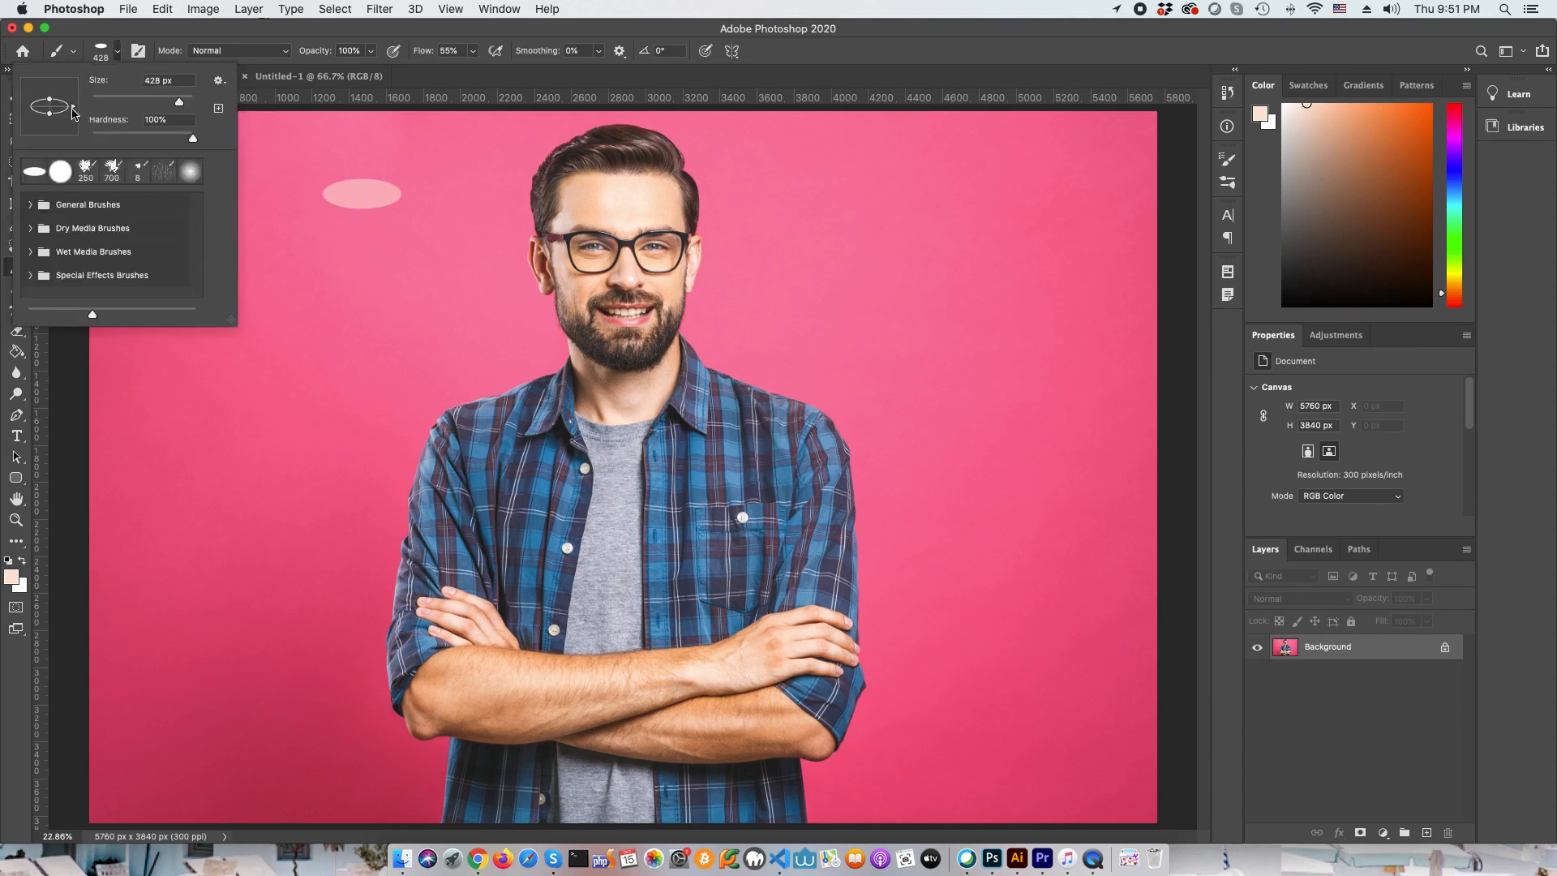
pyautogui.moveTo(73, 112); pyautogui.dragTo(50, 80)
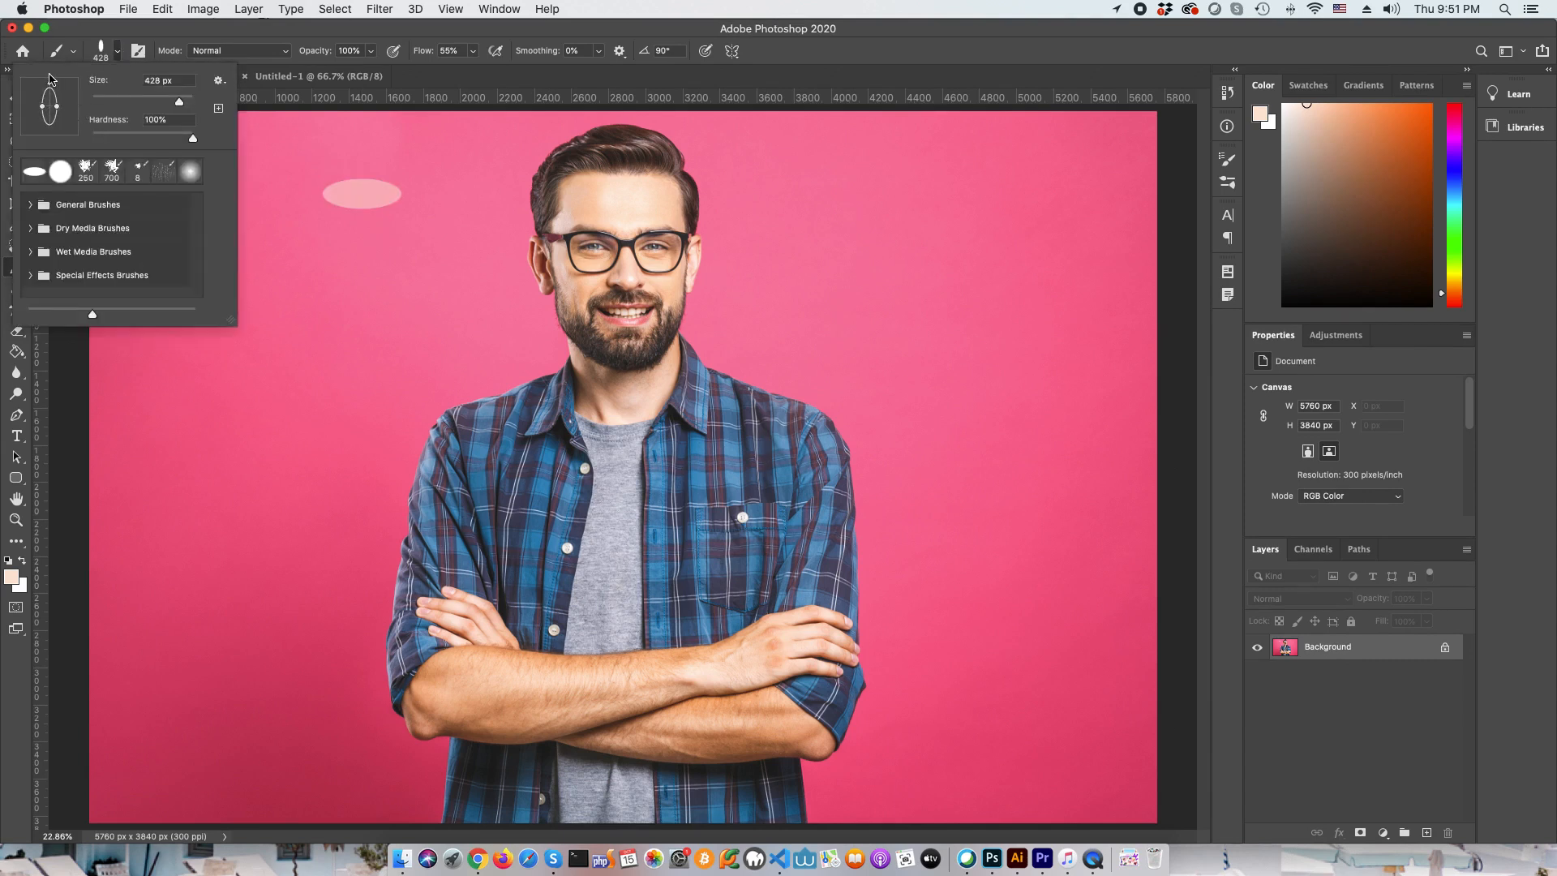
pyautogui.click(362, 195)
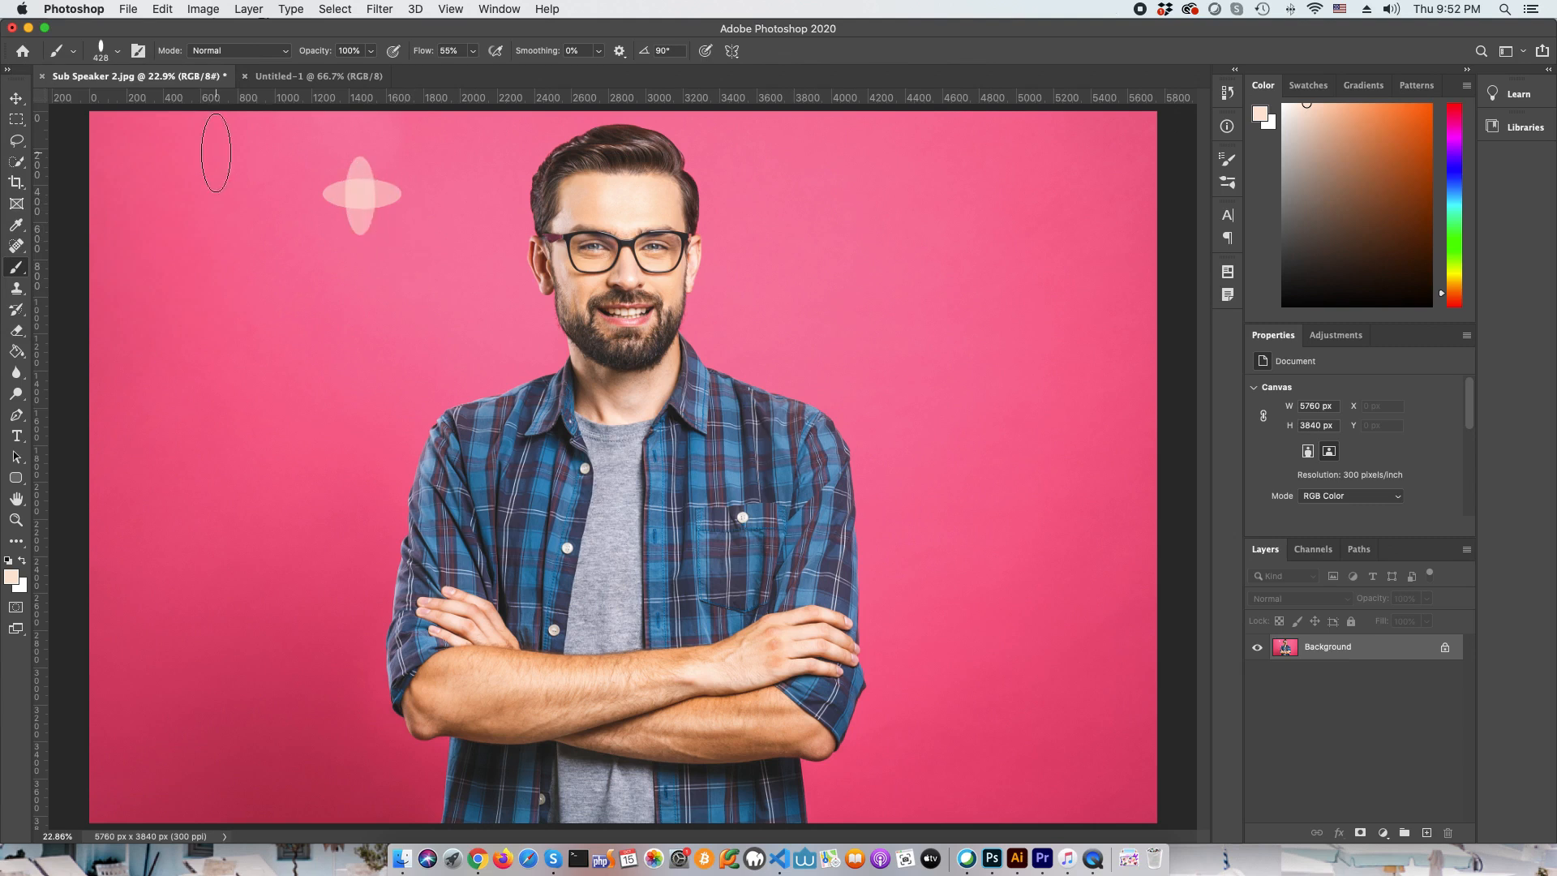
# Switch to the Pencil tool, set white as foreground and black as background, and sketch thin curved lines on the background beside the man.
pyautogui.click(117, 54)
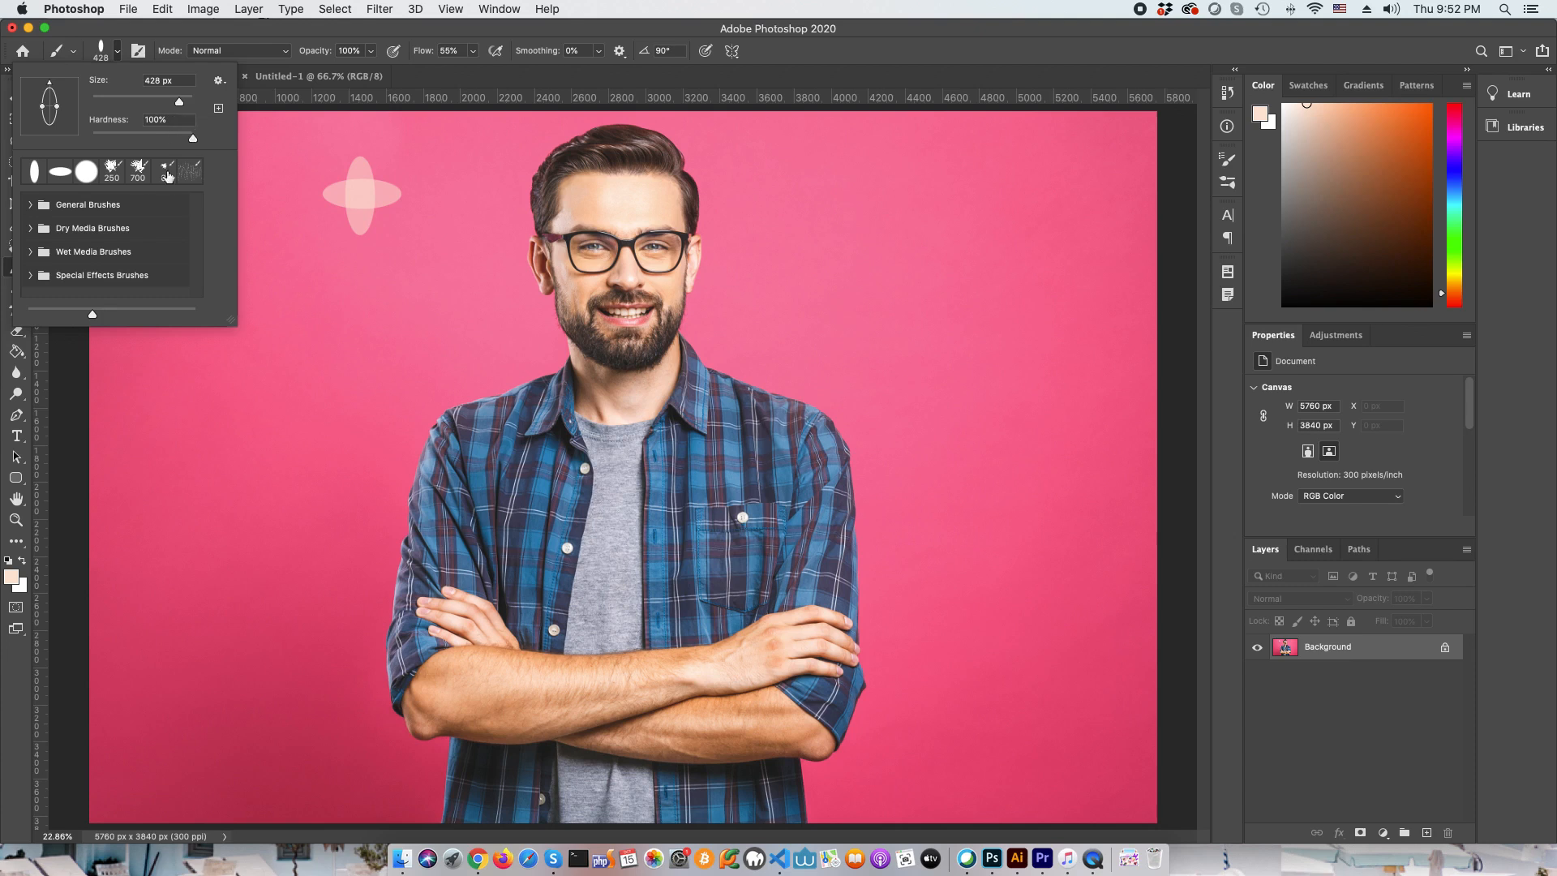
pyautogui.hotkey('shift', 'b')
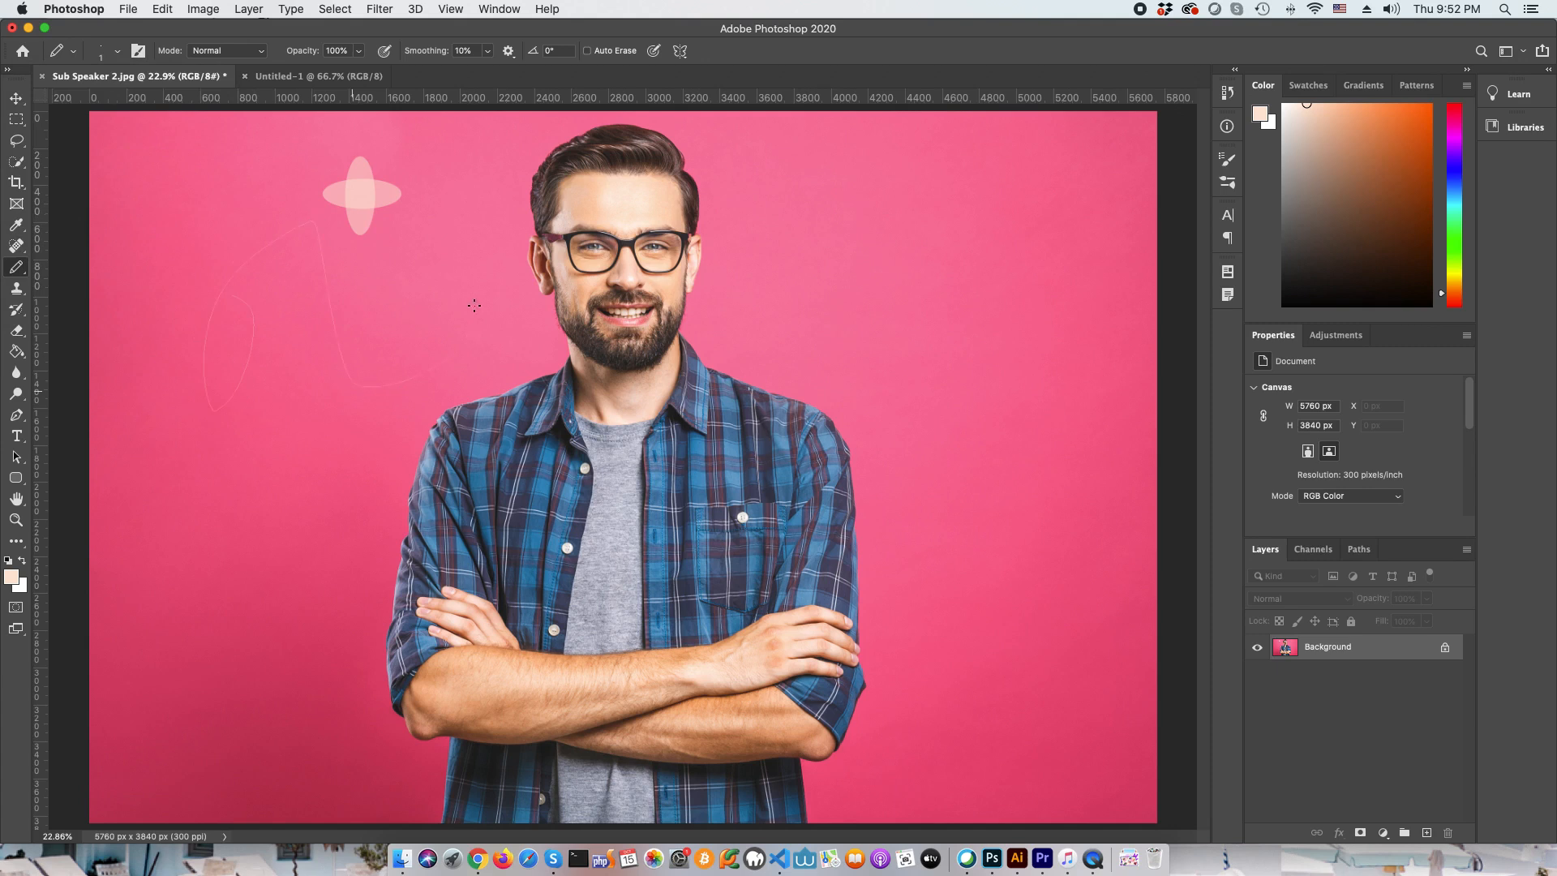
pyautogui.press('d')
pyautogui.press('x')
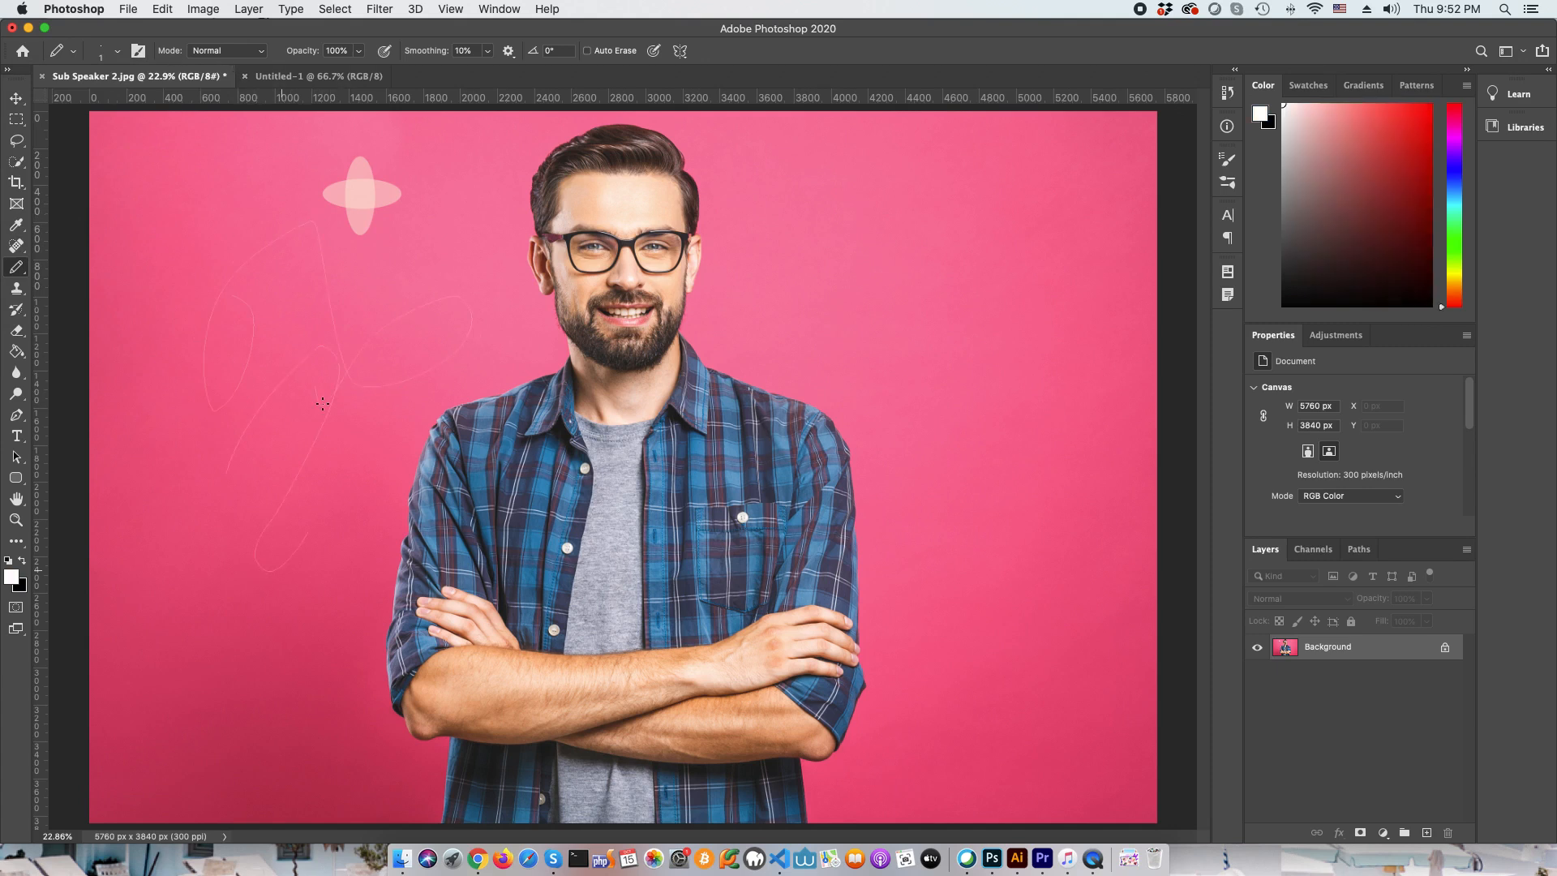